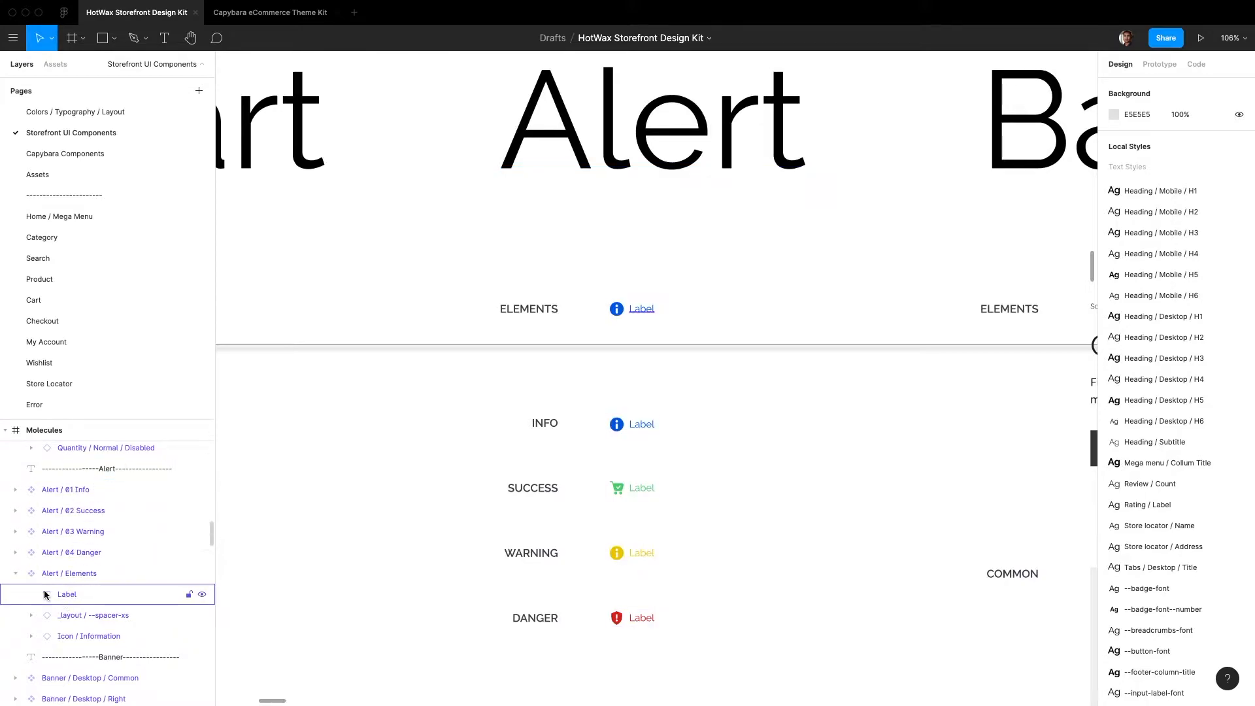
Step: Switch to the browser's Storefront UI Alert documentation and toggle the mobile view of the most common usage scenario
{"action": "left_click", "coordinate": [16, 573]}
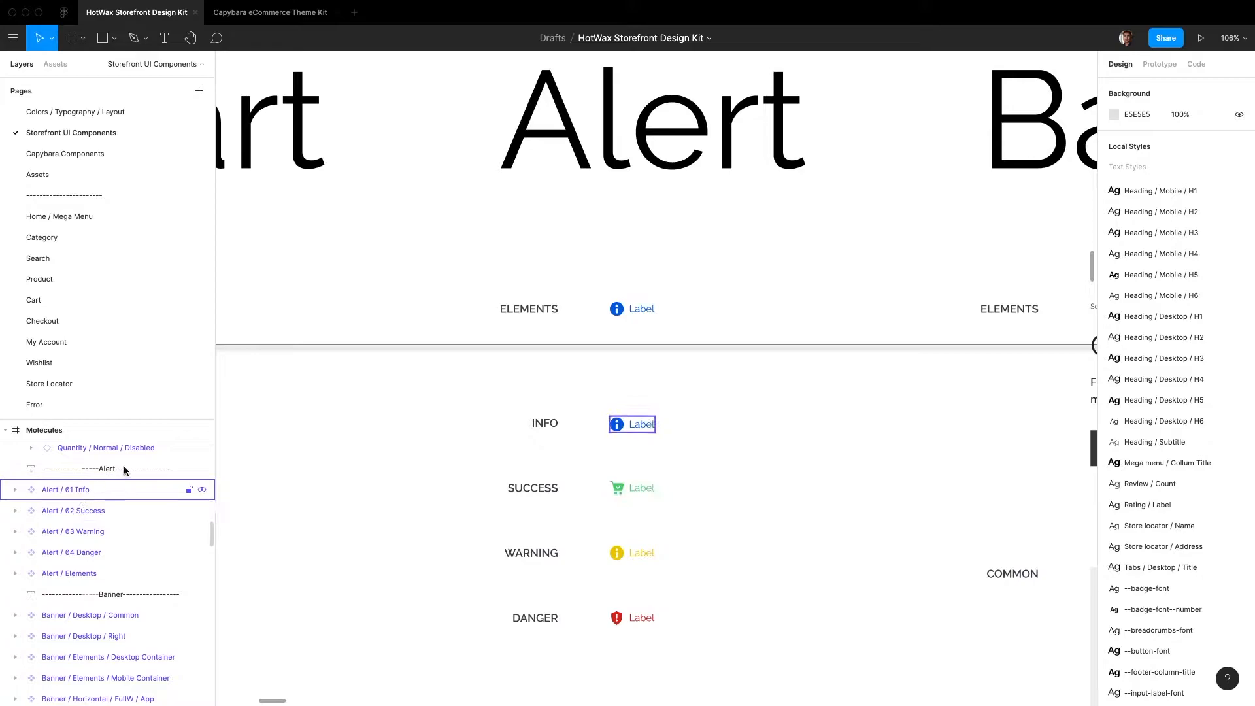
{"action": "key", "text": "ctrl+Left"}
{"action": "scroll", "coordinate": [516, 294], "scroll_direction": "down", "scroll_amount": 3}
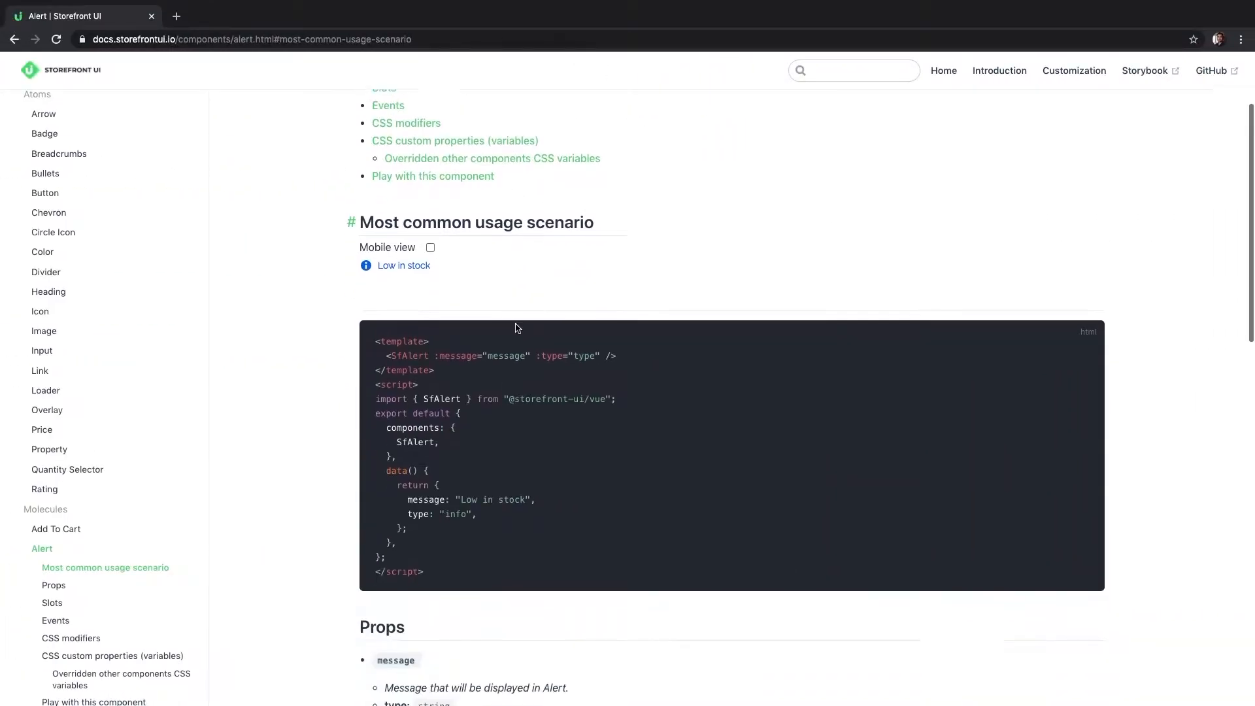
{"action": "left_click", "coordinate": [430, 232]}
{"action": "left_click", "coordinate": [431, 233]}
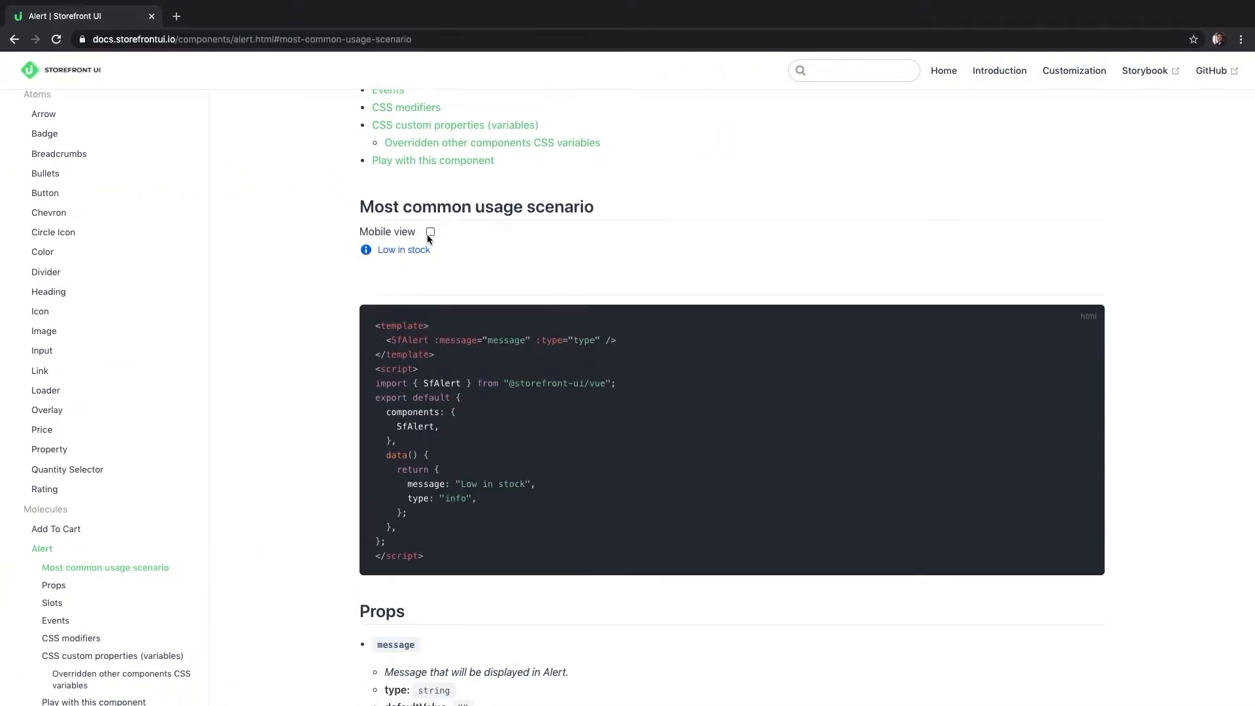
{"action": "left_click", "coordinate": [429, 232]}
{"action": "left_click", "coordinate": [429, 231]}
Step: Examine the Alert component's props and its CSS custom properties, from --alert-color to --alert-message-margin
{"action": "scroll", "coordinate": [451, 252], "scroll_direction": "down", "scroll_amount": 6}
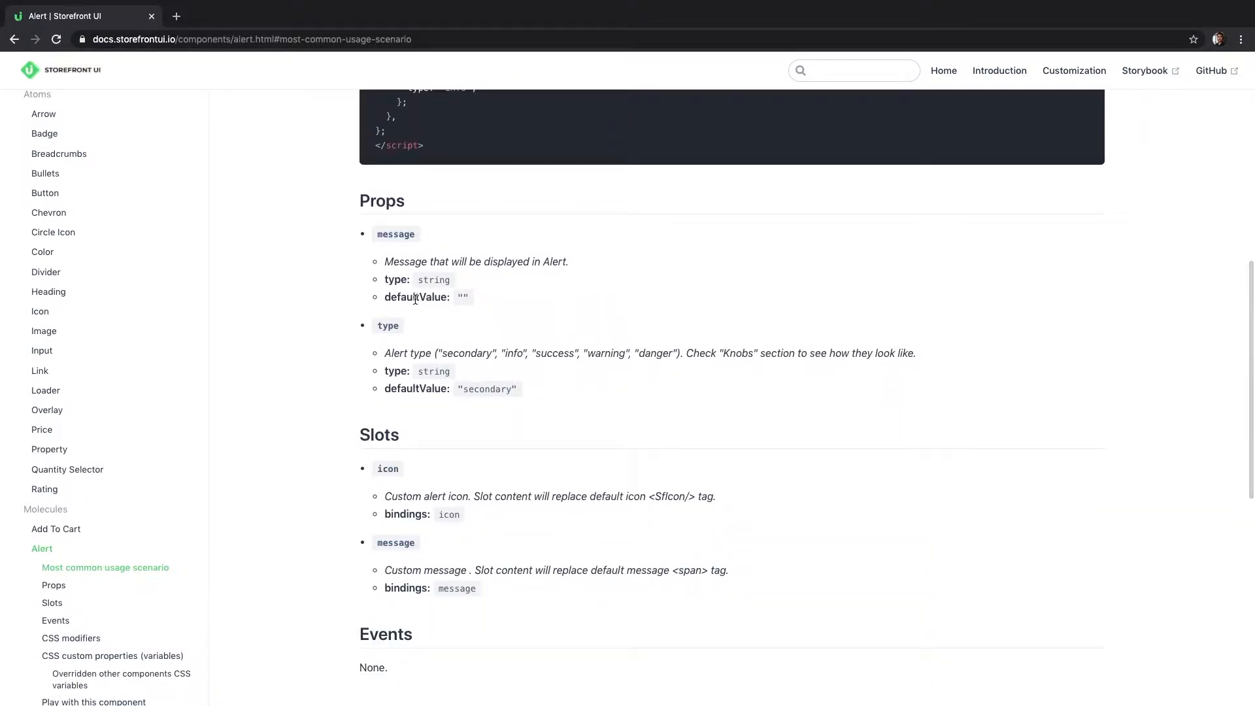
{"action": "left_click", "coordinate": [395, 236]}
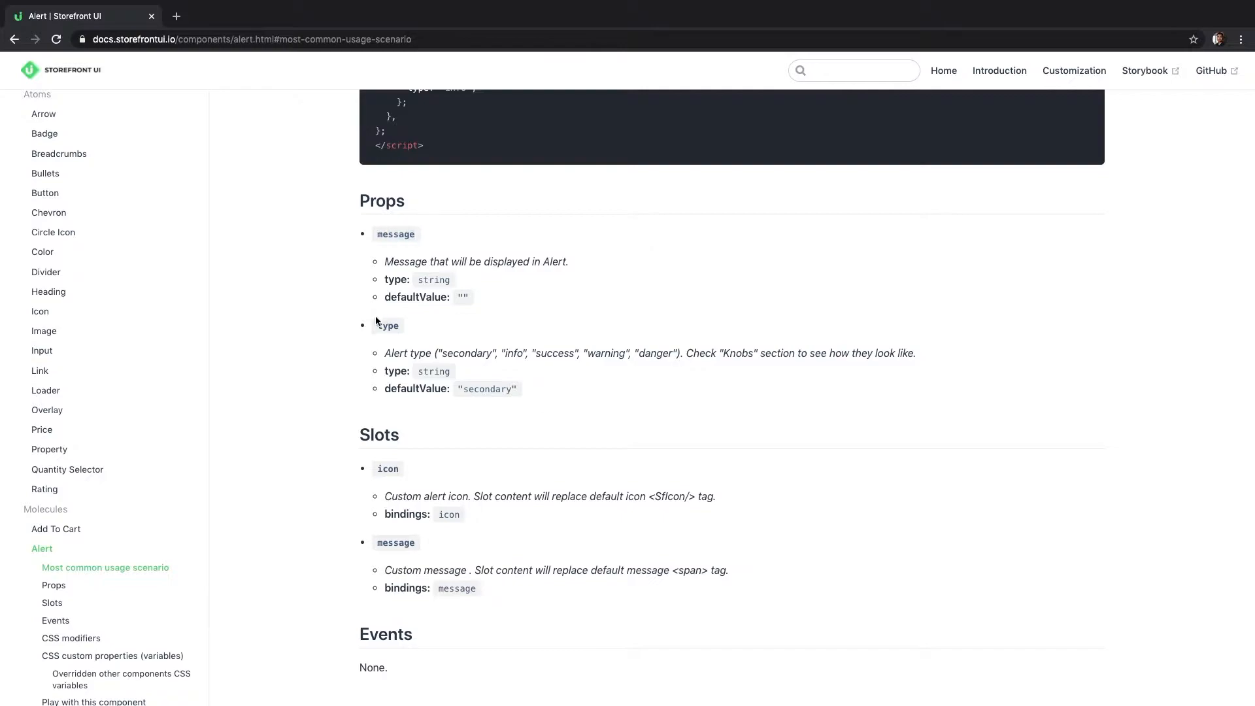
{"action": "left_click_drag", "start_coordinate": [448, 351], "coordinate": [553, 349]}
{"action": "left_click", "coordinate": [605, 349]}
{"action": "scroll", "coordinate": [608, 409], "scroll_direction": "down", "scroll_amount": 8}
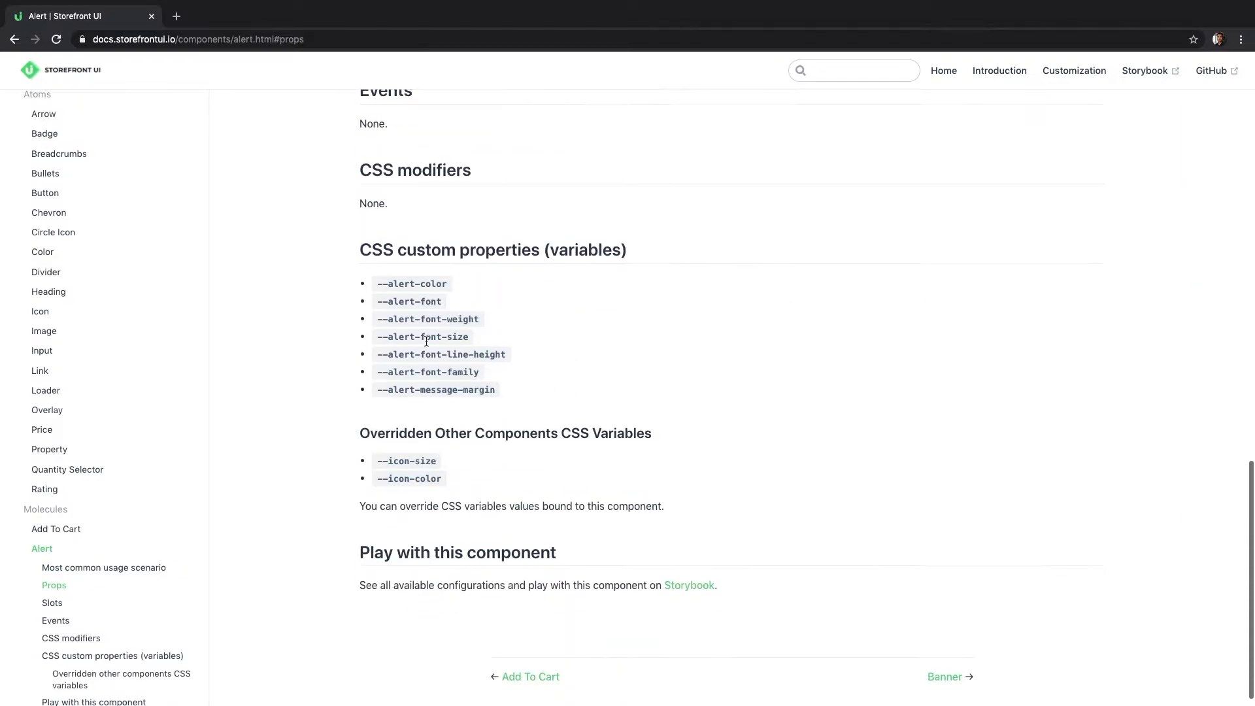
{"action": "left_click_drag", "start_coordinate": [406, 283], "coordinate": [472, 375]}
{"action": "left_click_drag", "start_coordinate": [393, 390], "coordinate": [486, 390]}
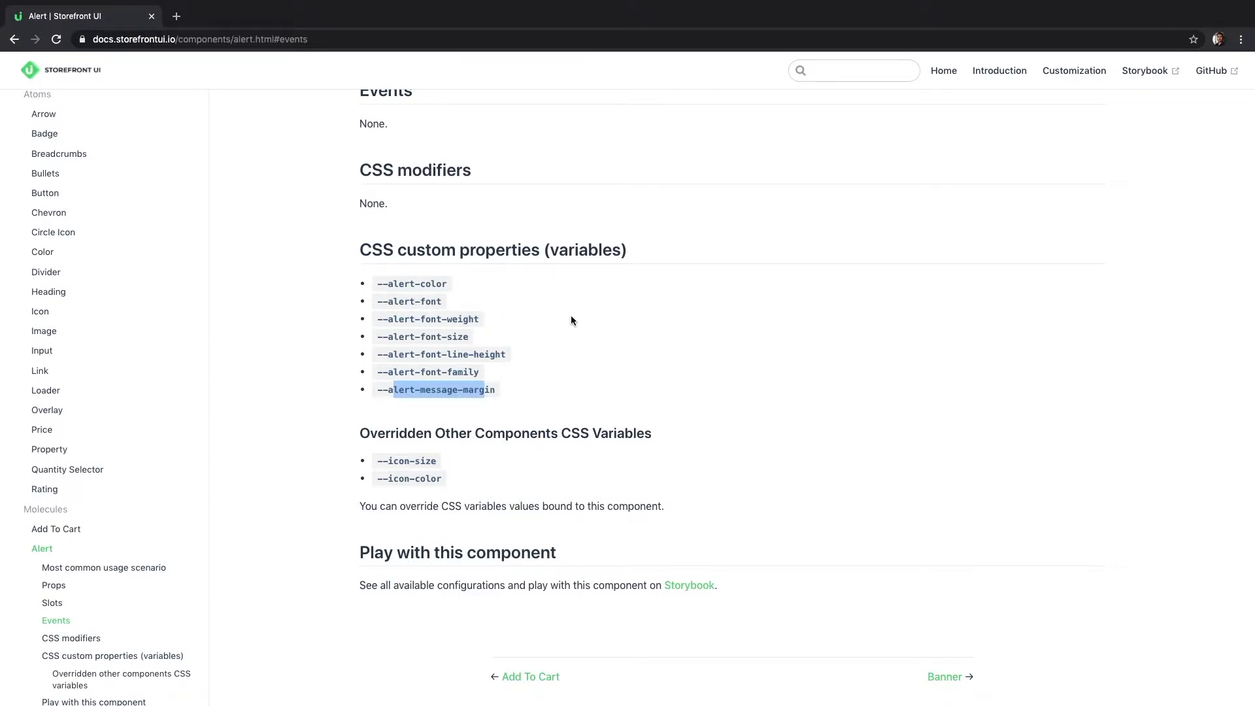
Step: Switch back to the HotWax Storefront Design Kit in Figma and inspect the Alert / Elements main component
{"action": "key", "text": "ctrl+Right"}
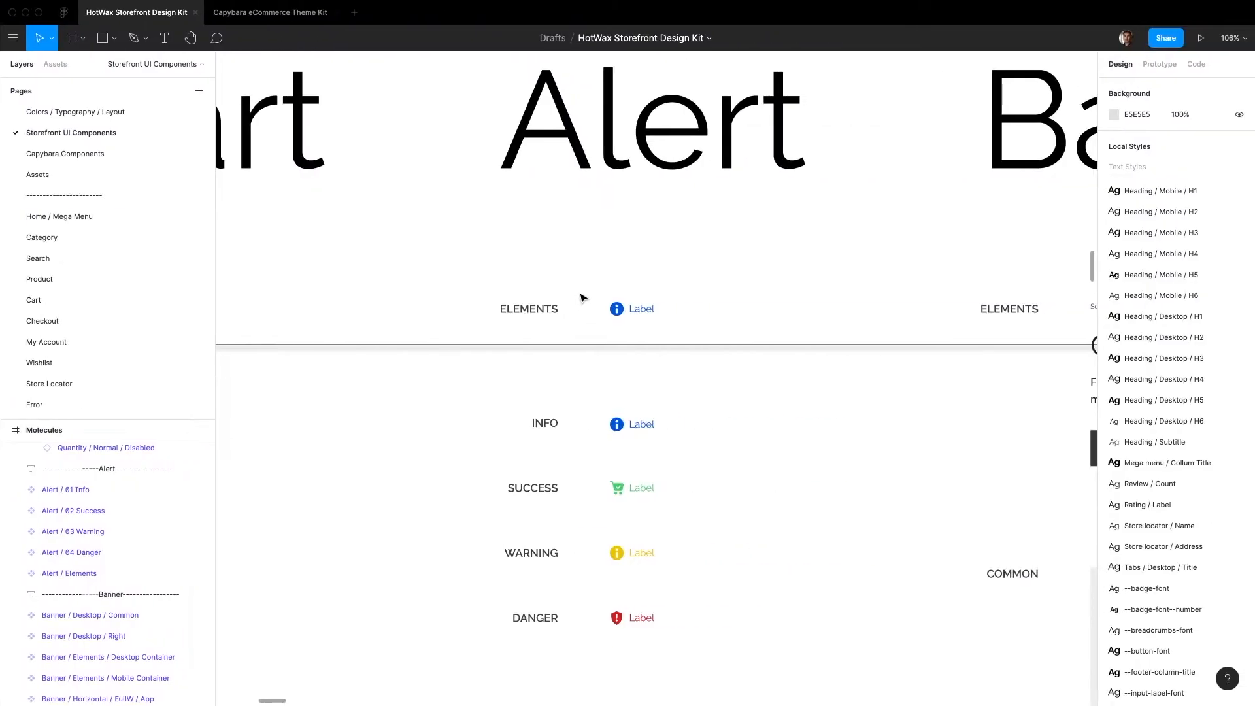
{"action": "left_click", "coordinate": [639, 313]}
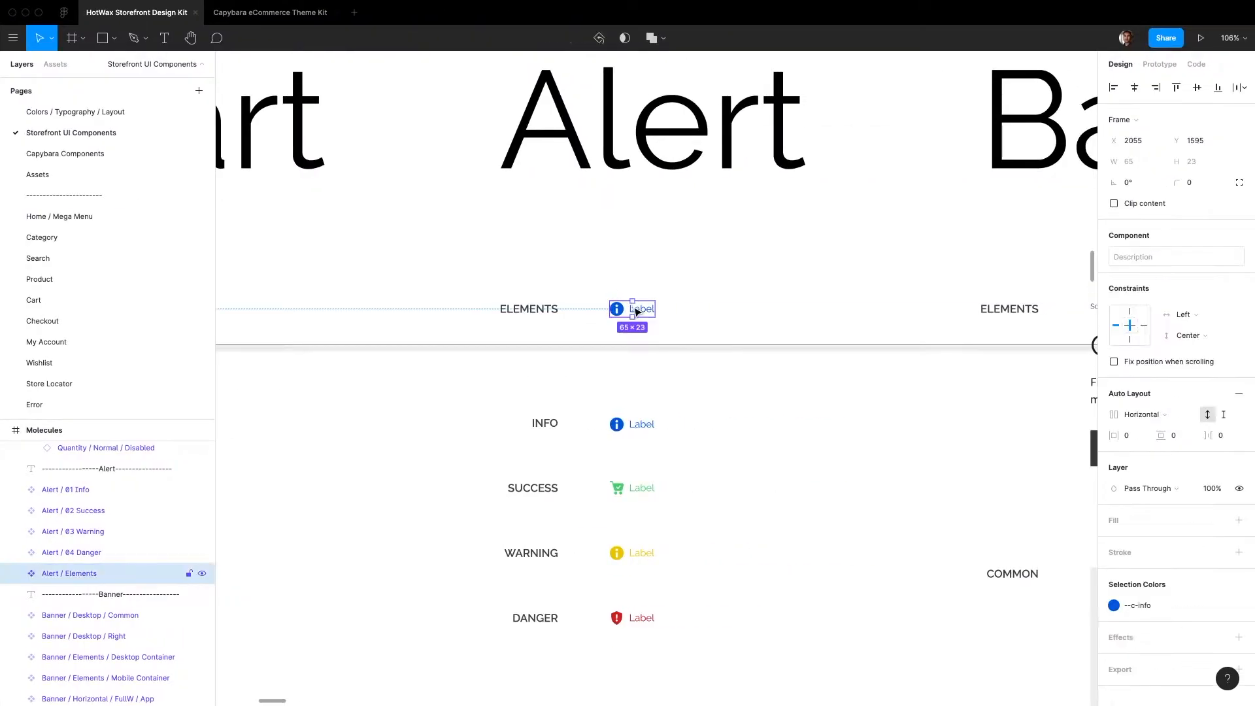
{"action": "left_click_drag", "start_coordinate": [477, 277], "coordinate": [699, 330]}
{"action": "left_click", "coordinate": [700, 330]}
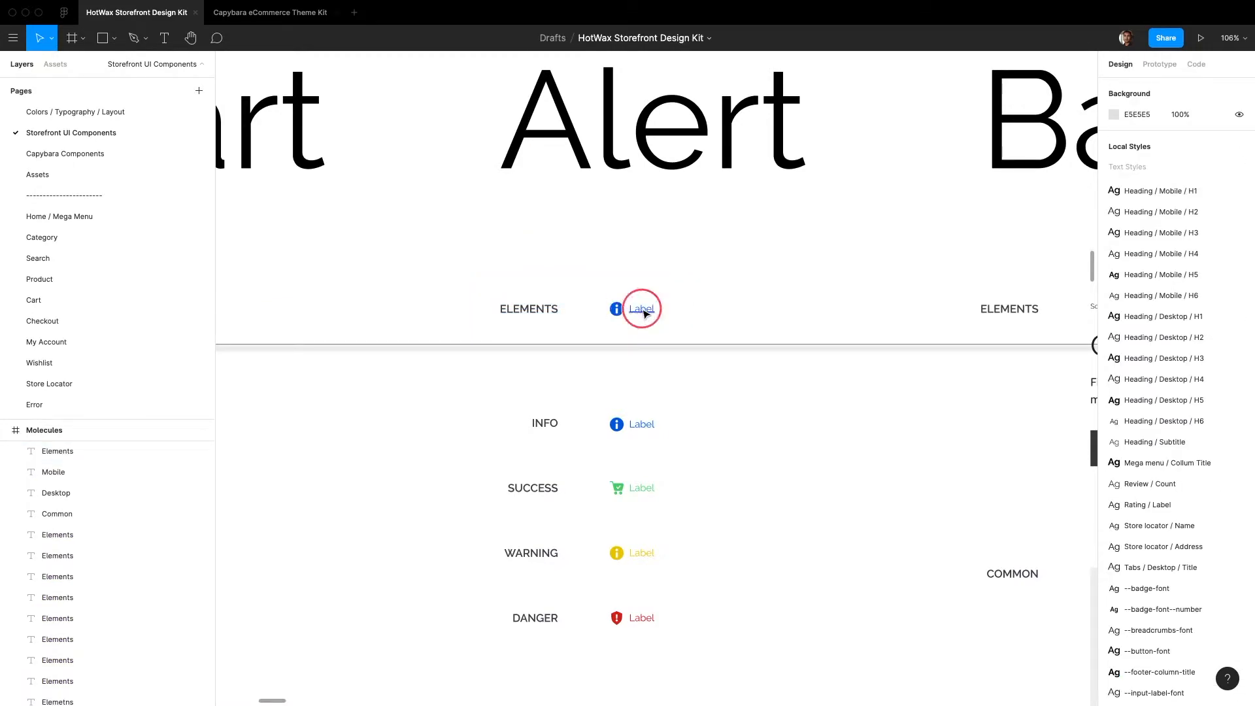
Step: Set the Label text inside the Alert / Elements component to weight Black and font size 16
{"action": "left_click", "coordinate": [644, 314], "text": "super"}
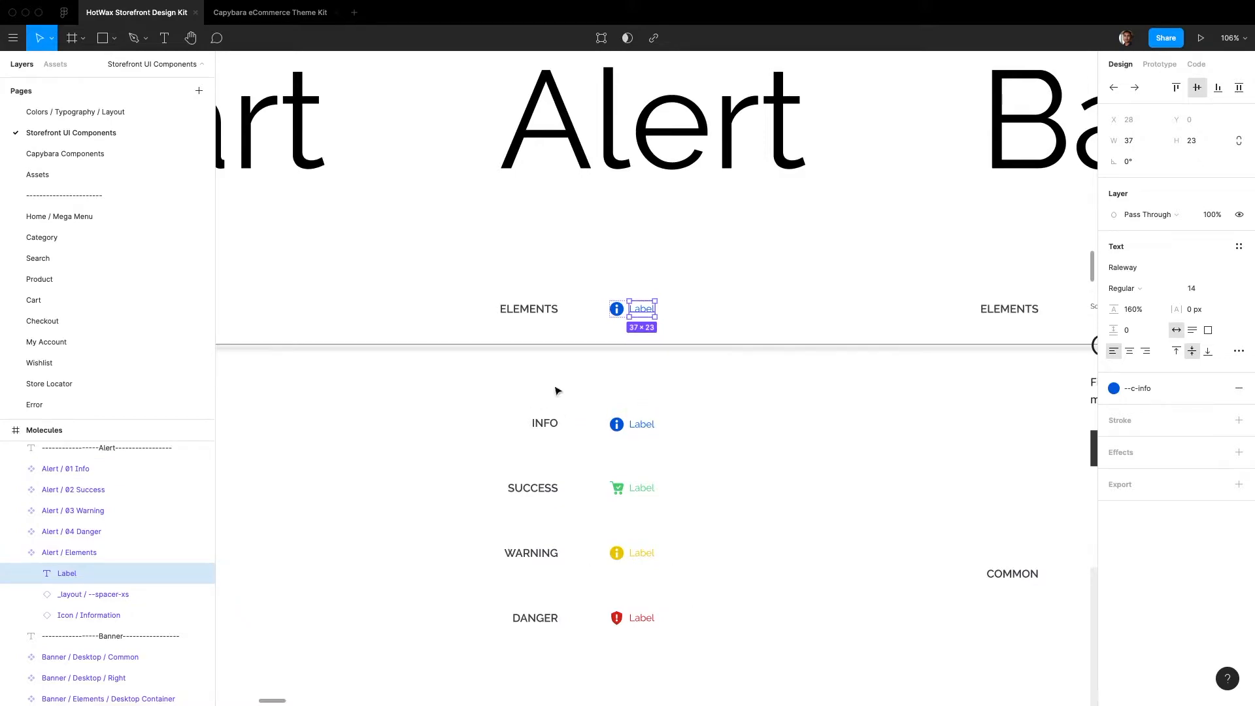
{"action": "left_click", "coordinate": [1136, 295]}
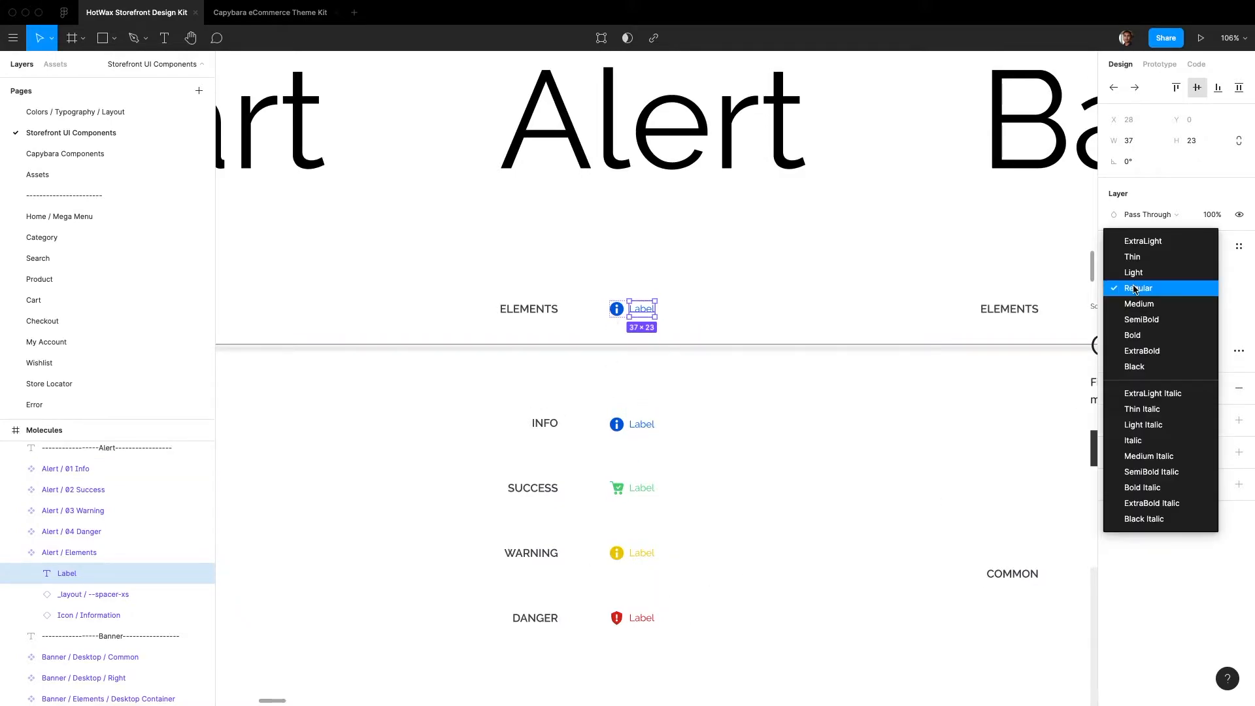
{"action": "left_click", "coordinate": [1159, 367]}
{"action": "left_click", "coordinate": [1200, 294]}
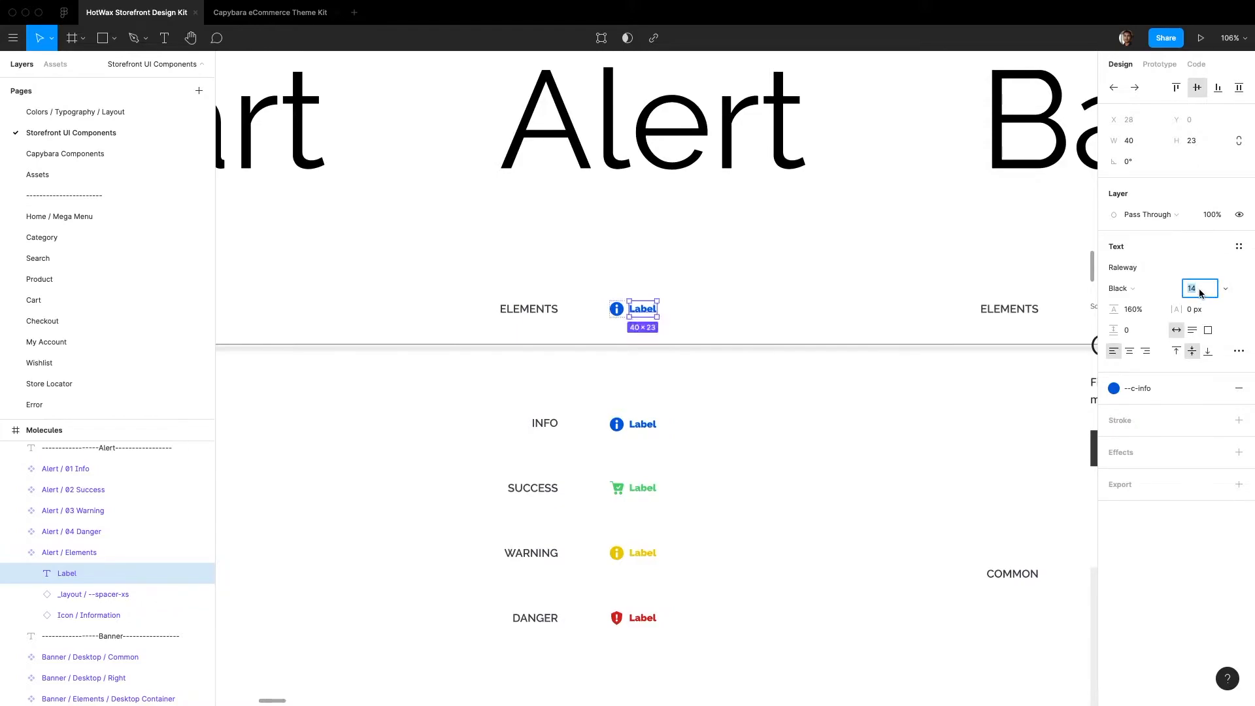
{"action": "key", "text": "Return"}
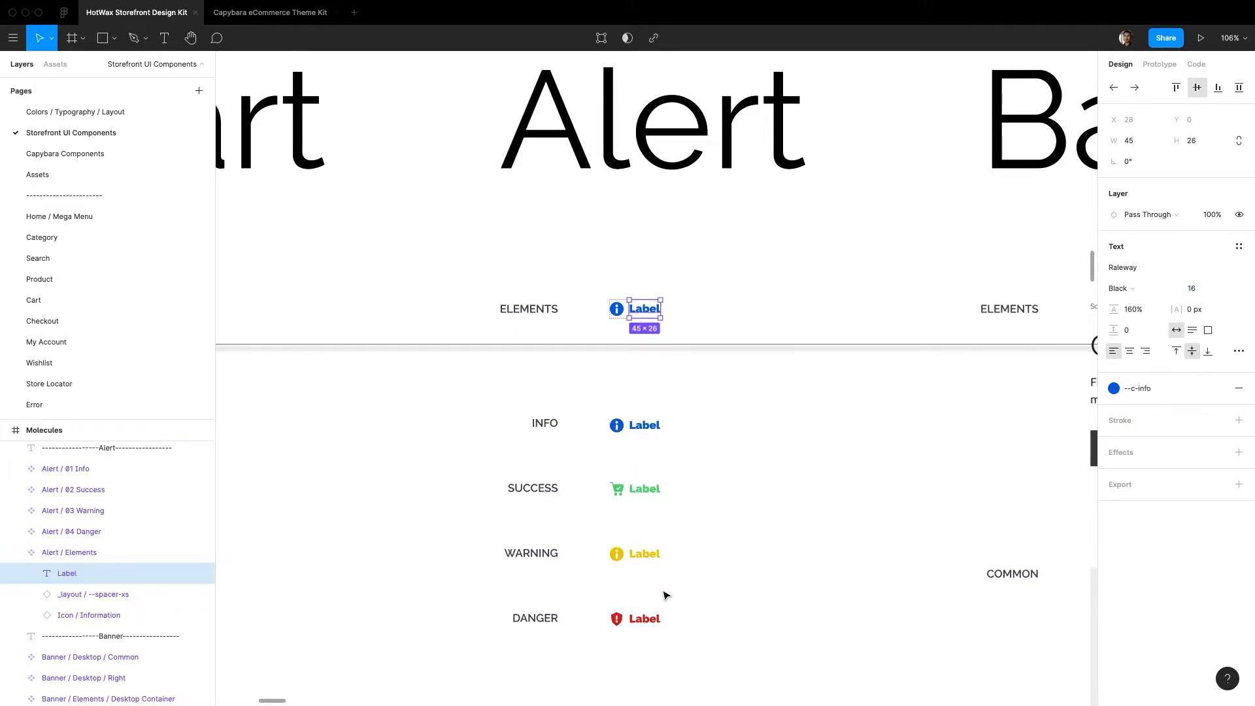
{"action": "left_click", "coordinate": [715, 442]}
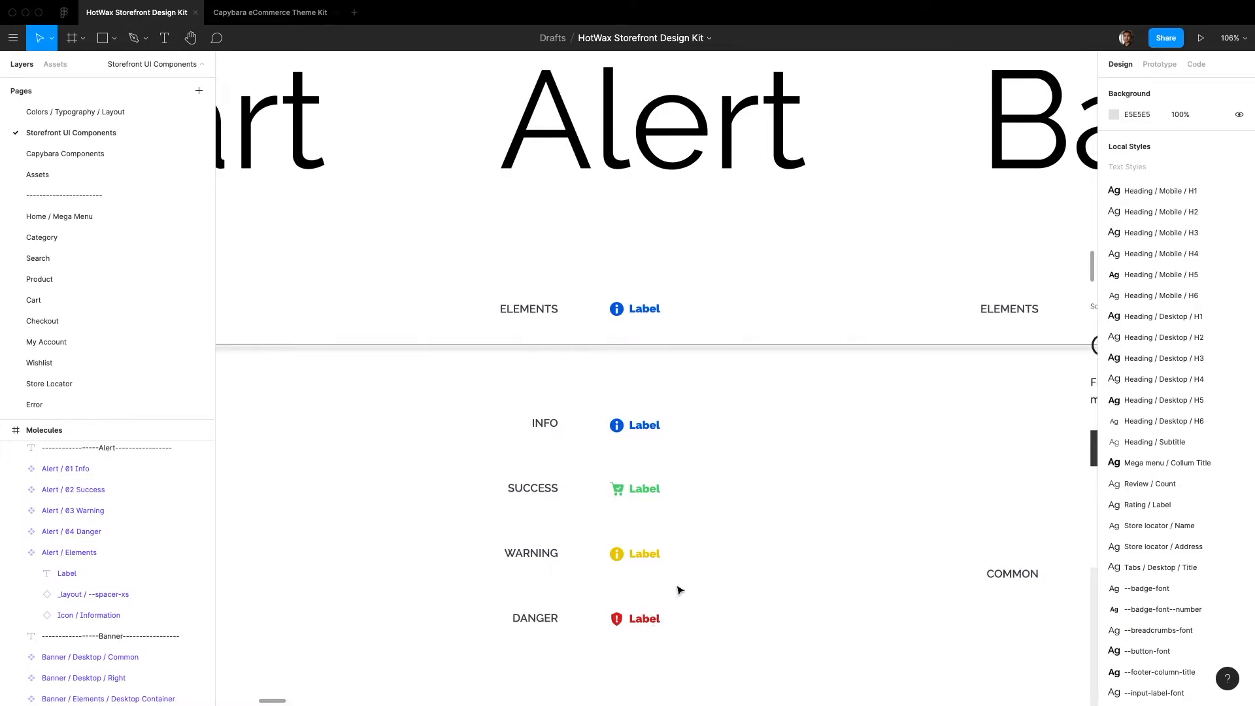
Step: Examine the color, typography and spacer definitions on the Colors / Typography / Layout page
{"action": "scroll", "coordinate": [685, 584], "scroll_direction": "down", "scroll_amount": 3}
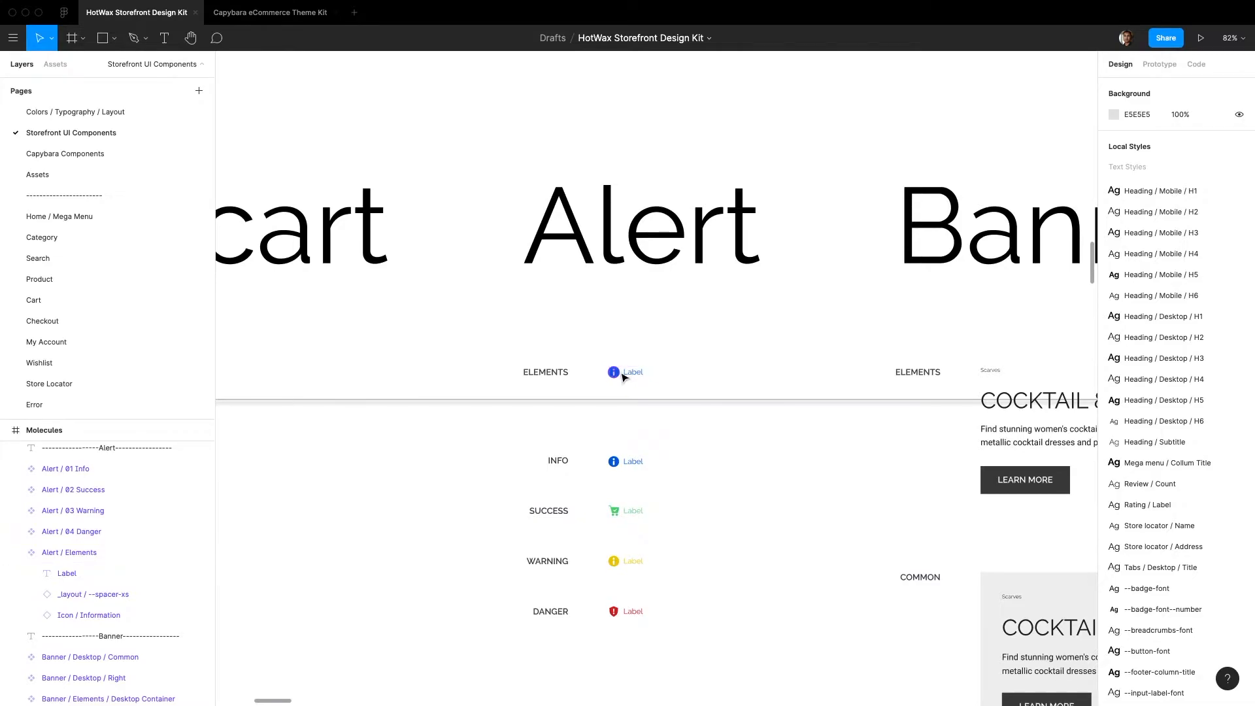
{"action": "scroll", "coordinate": [621, 380], "scroll_direction": "up", "scroll_amount": 5}
{"action": "scroll", "coordinate": [622, 380], "scroll_direction": "up", "scroll_amount": 1}
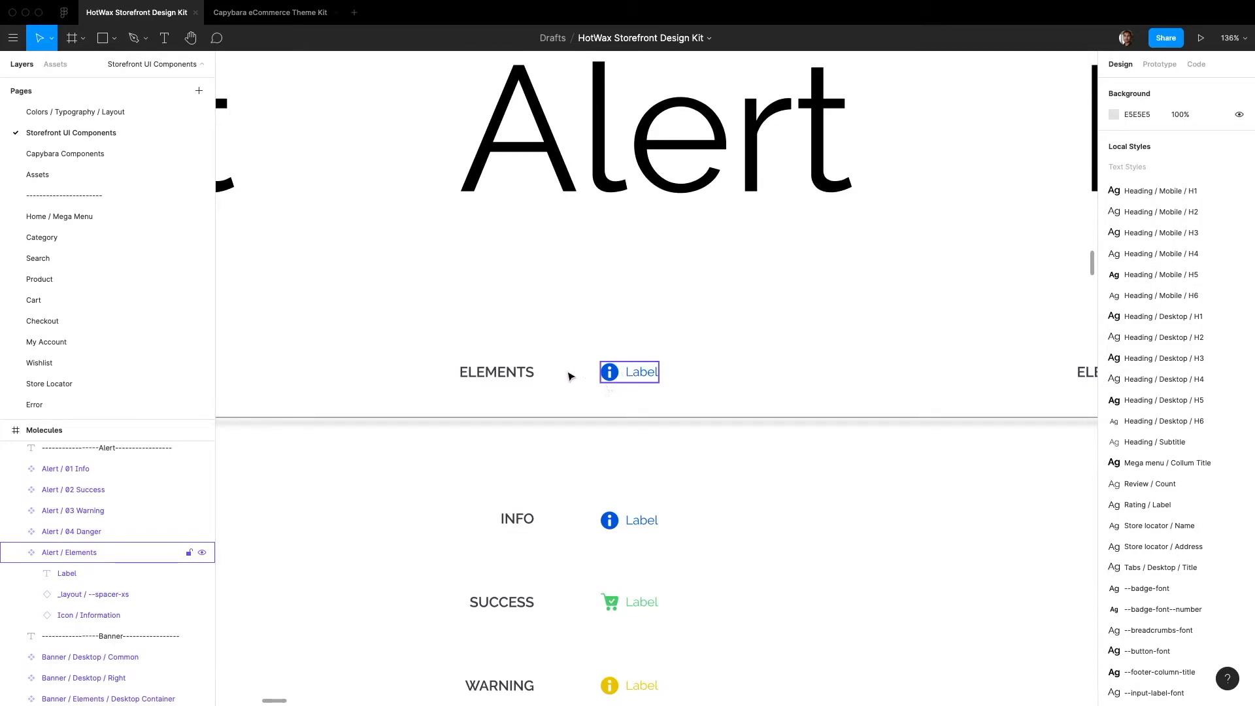
{"action": "left_click", "coordinate": [64, 112]}
{"action": "scroll", "coordinate": [654, 327], "scroll_direction": "down", "scroll_amount": 6}
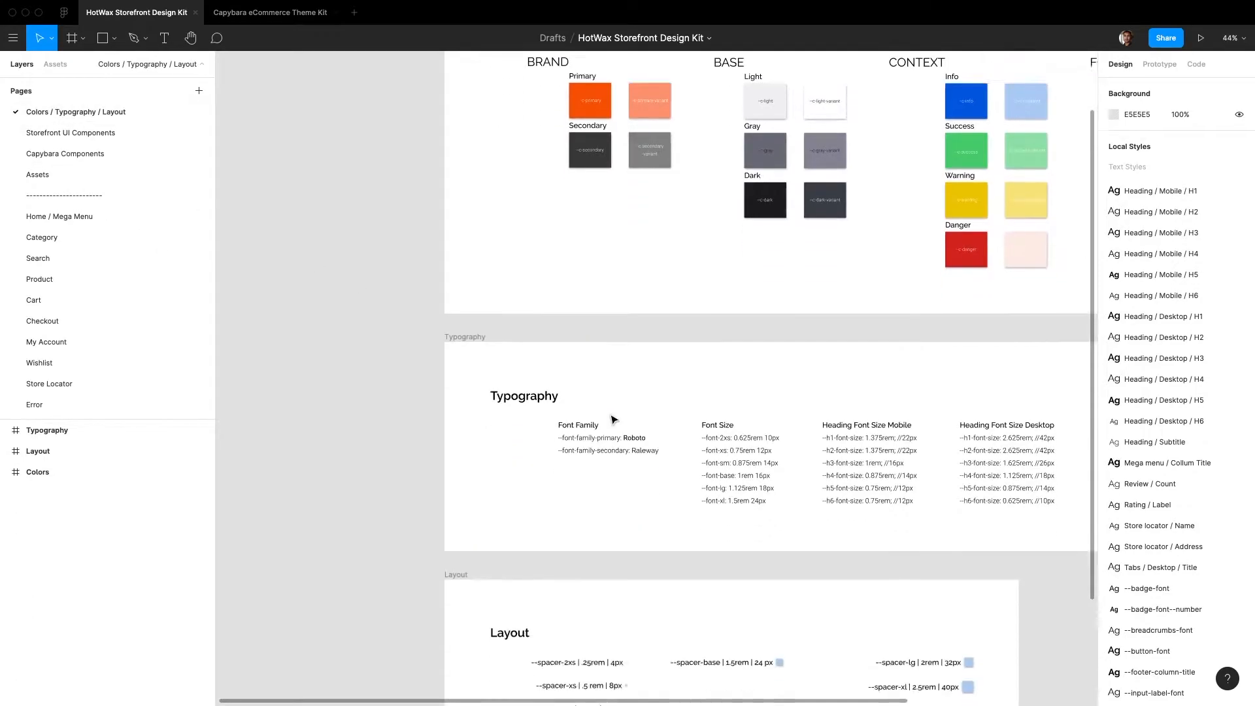
{"action": "scroll", "coordinate": [692, 376], "scroll_direction": "right", "scroll_amount": 3}
{"action": "scroll", "coordinate": [457, 461], "scroll_direction": "up", "scroll_amount": 5}
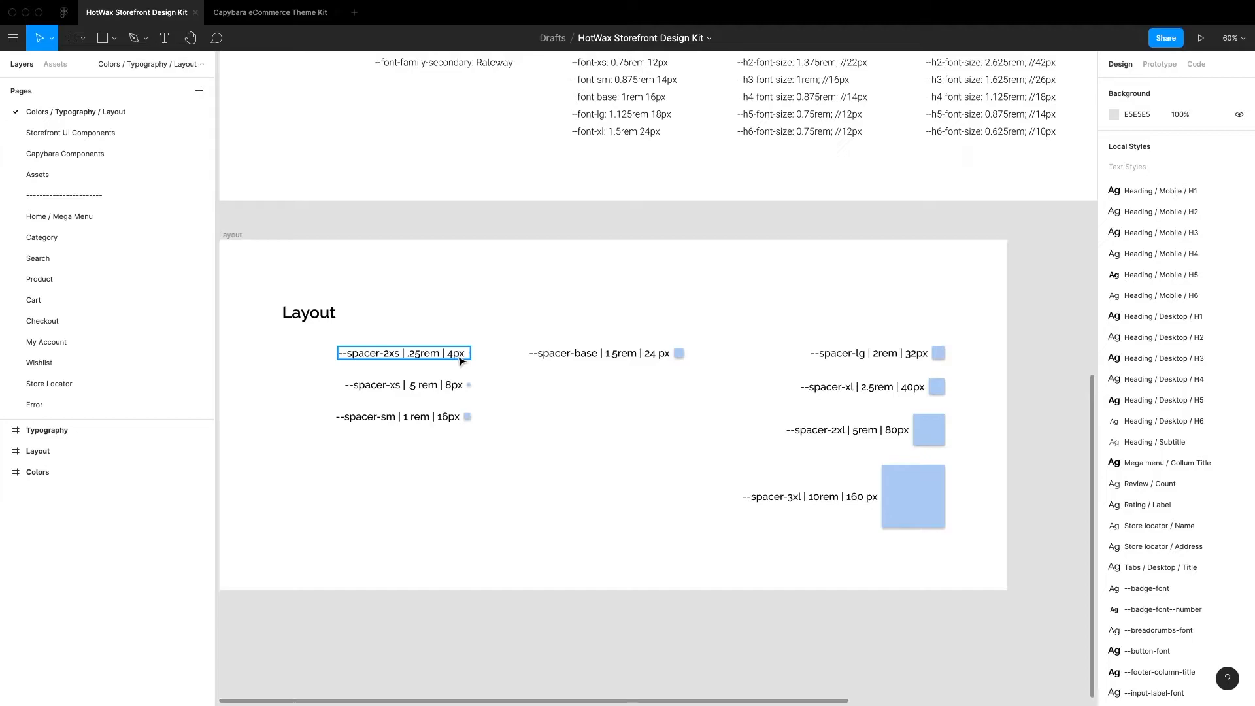
Step: On the Storefront UI Components page, swap the spacer instance in Alert / Elements to --spacer-sm
{"action": "left_click", "coordinate": [96, 134]}
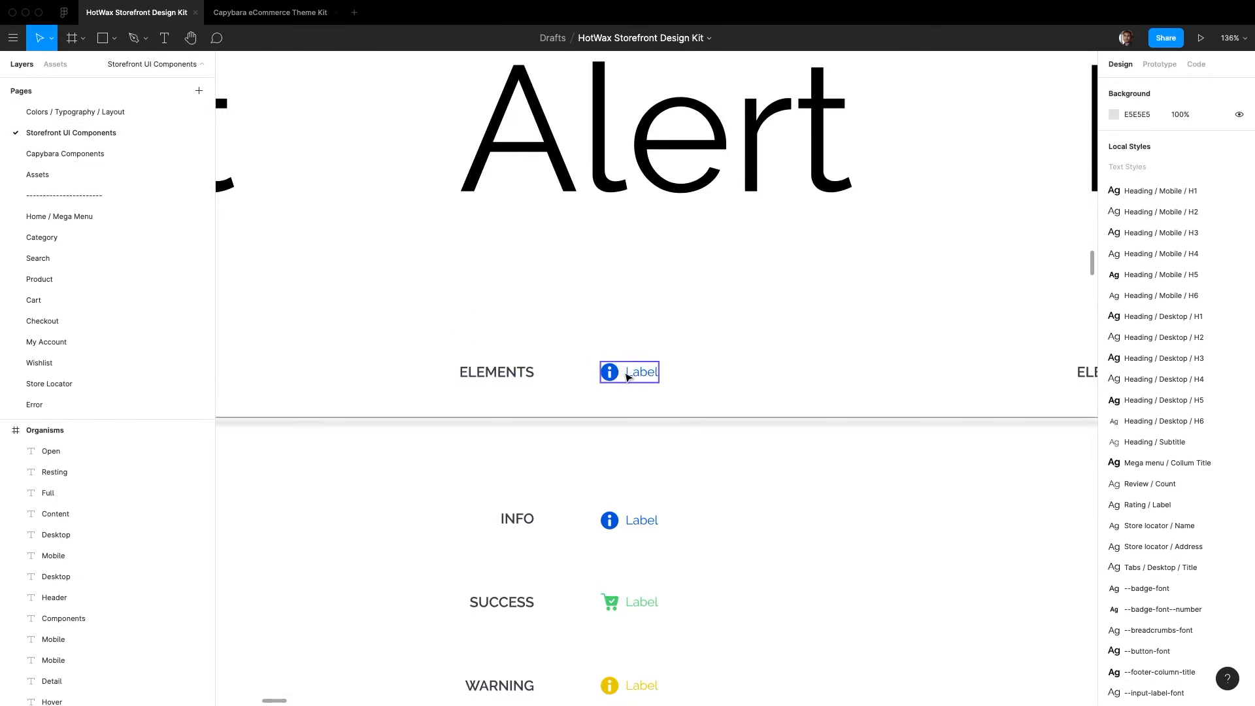
{"action": "left_click", "coordinate": [638, 371]}
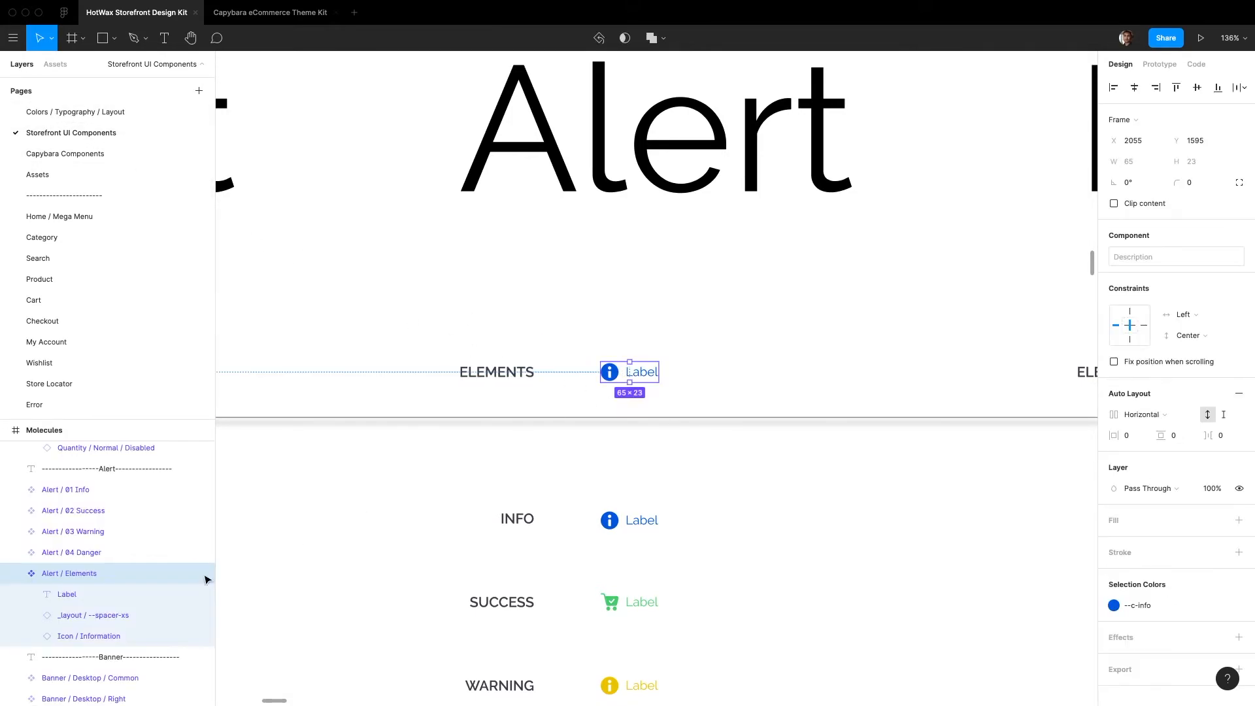
{"action": "left_click", "coordinate": [84, 622]}
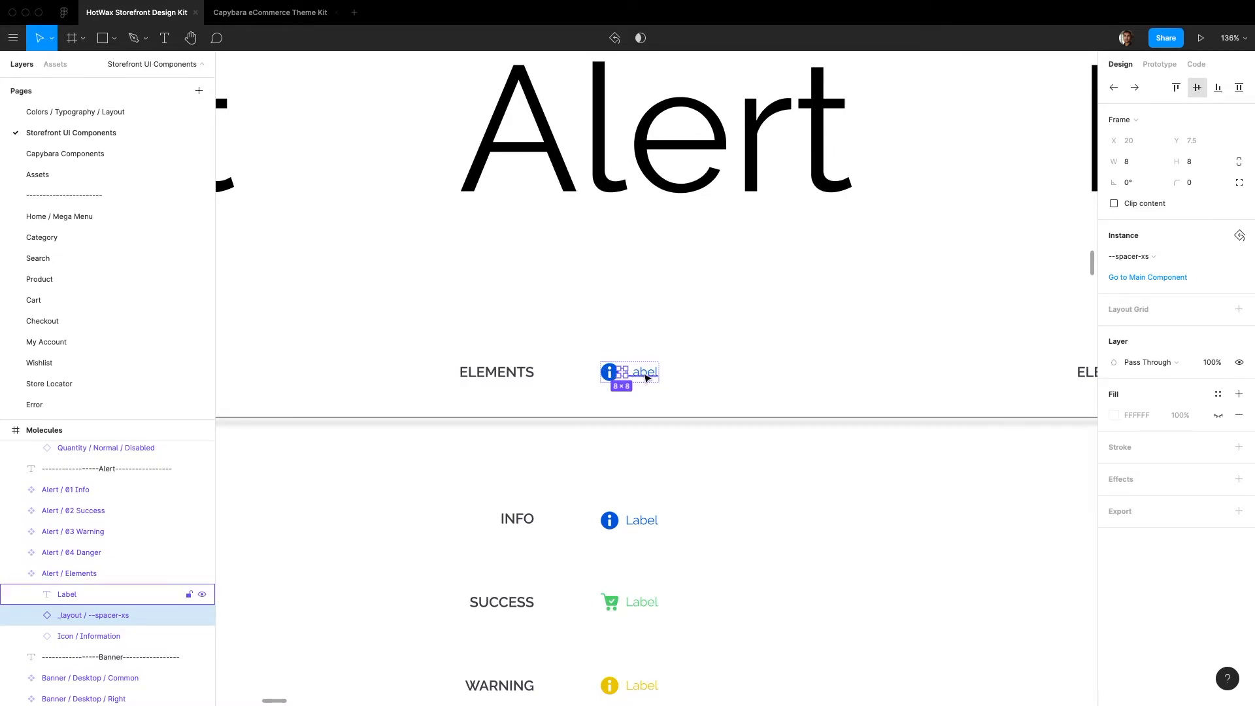
{"action": "left_click", "coordinate": [1149, 257]}
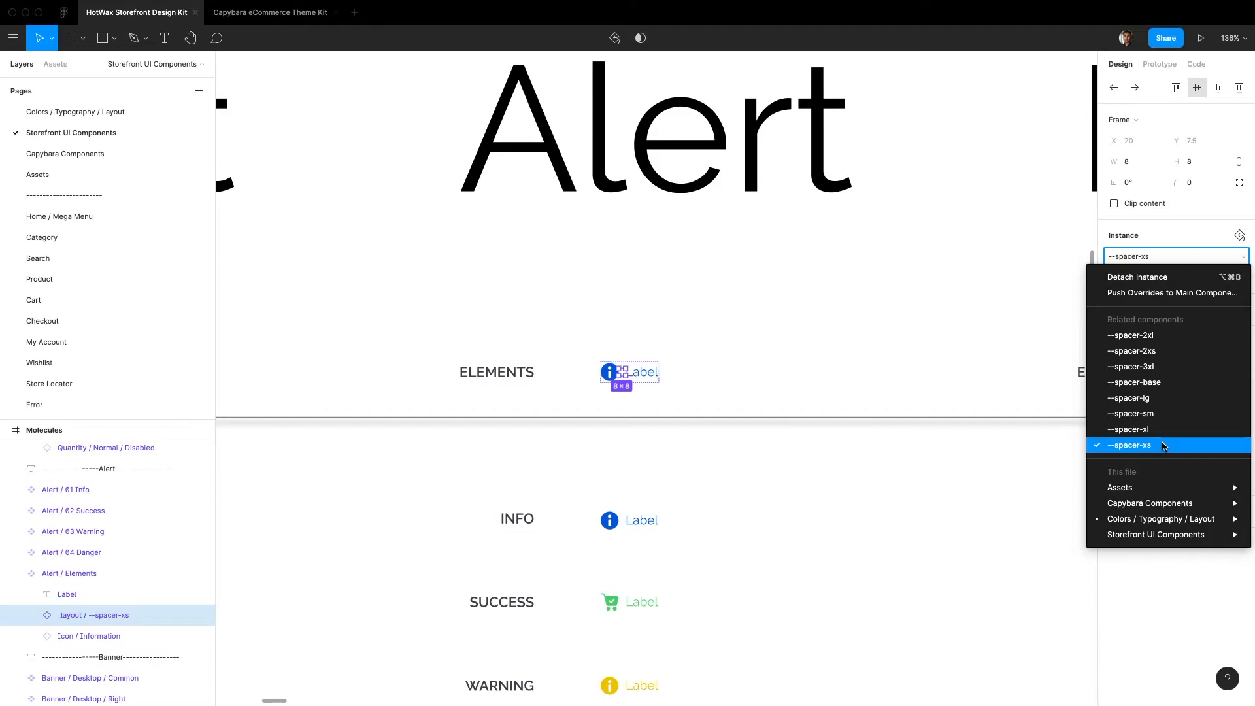
{"action": "left_click", "coordinate": [1156, 414]}
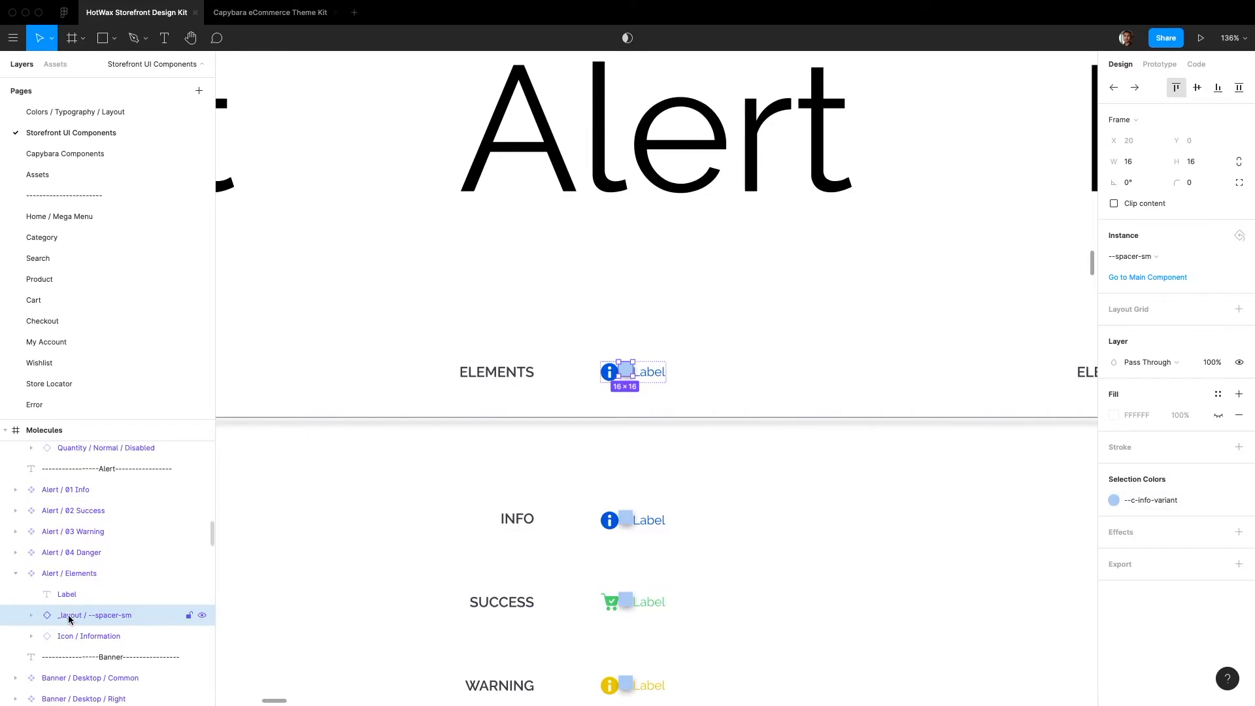
Step: Hide the blue --spacer-sm rectangle nested inside the spacer instance of Alert / Elements
{"action": "left_click", "coordinate": [31, 616]}
{"action": "left_click", "coordinate": [86, 635]}
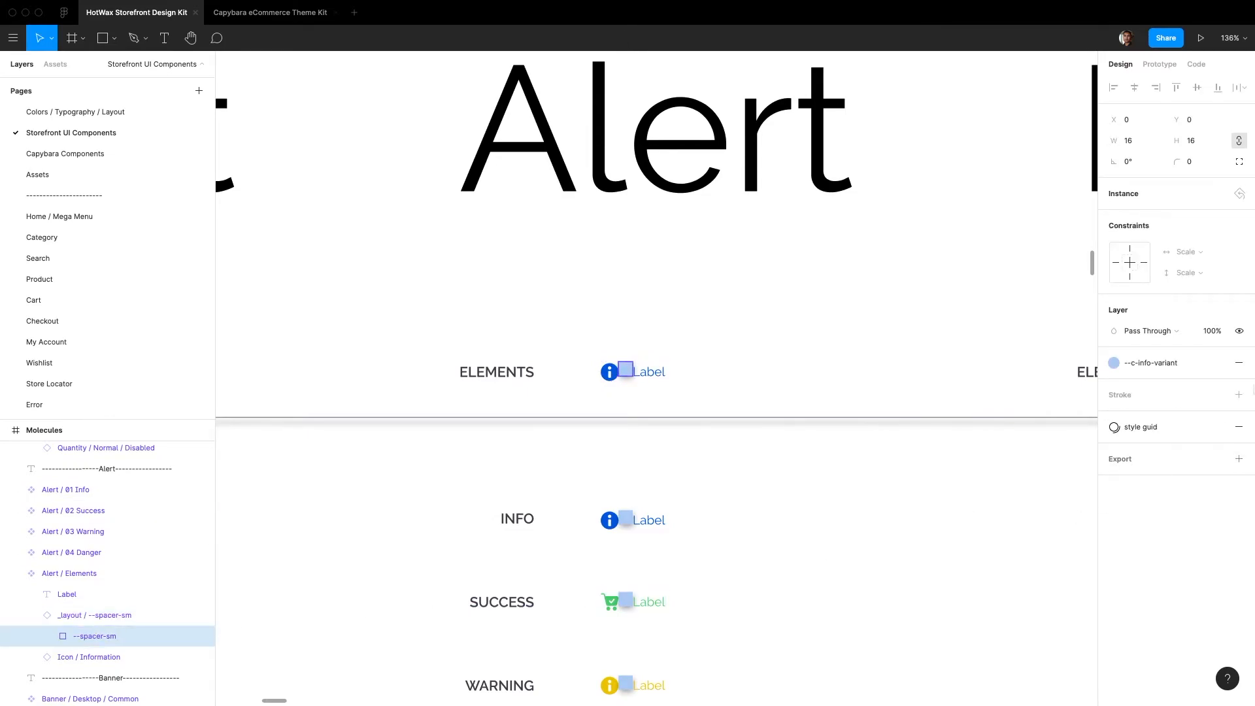
{"action": "left_click", "coordinate": [1239, 330]}
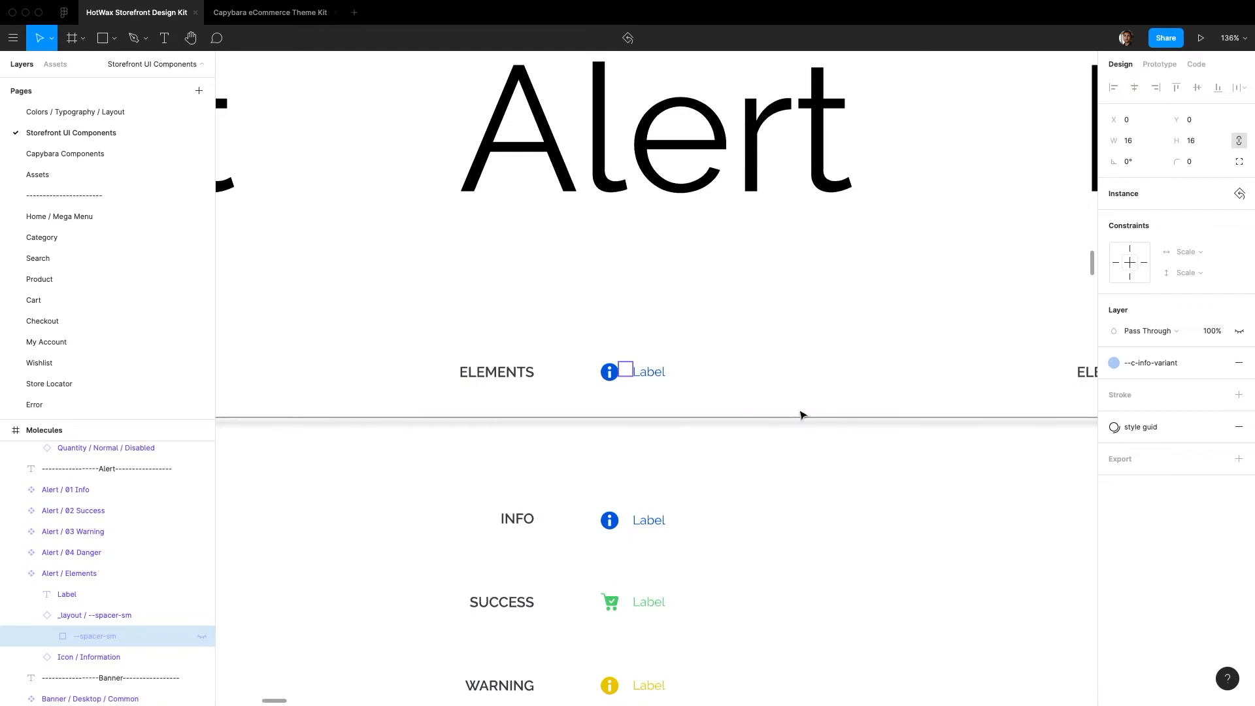
{"action": "left_click", "coordinate": [682, 393]}
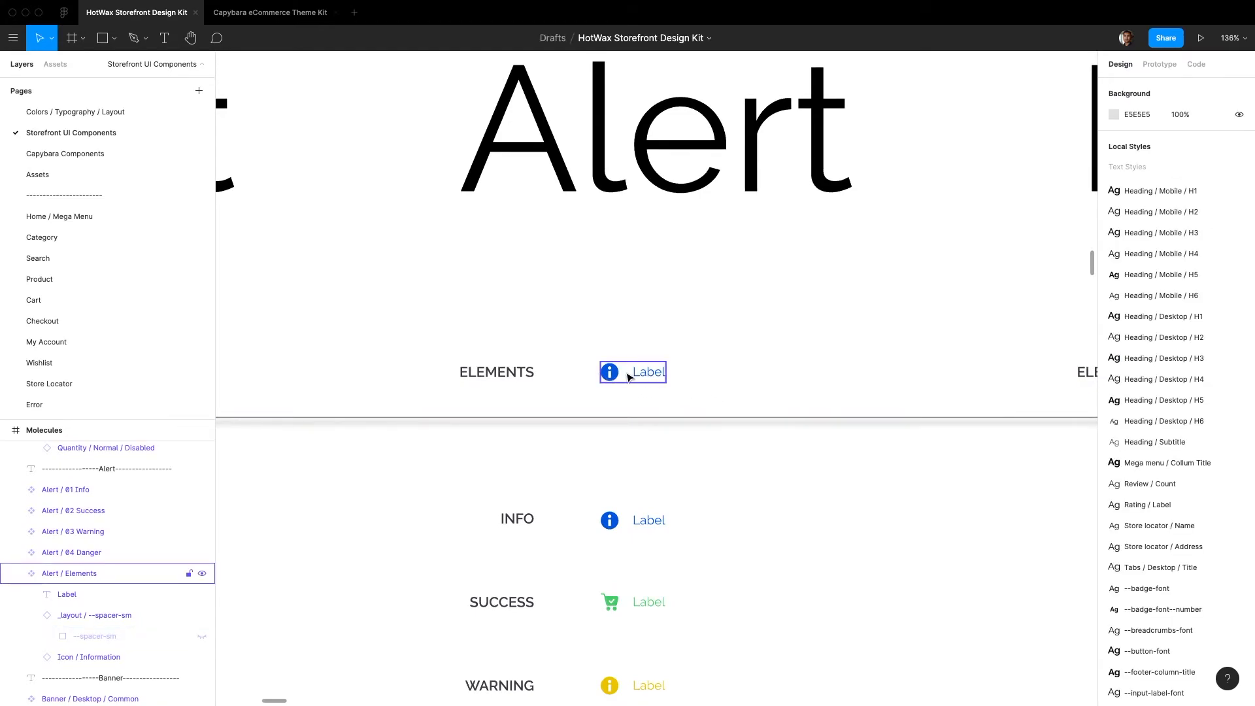
Step: Inspect the Alert / Elements component, its spacer instance and its information icon
{"action": "left_click", "coordinate": [629, 377]}
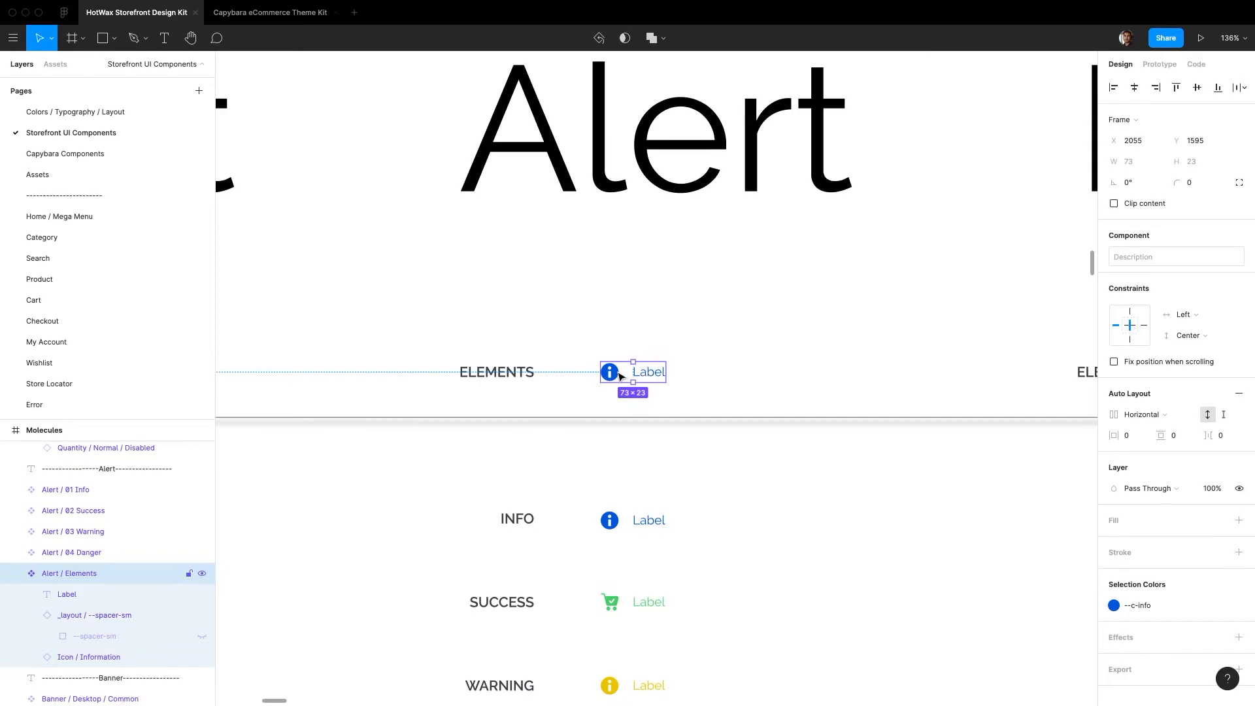
{"action": "left_click", "coordinate": [91, 619]}
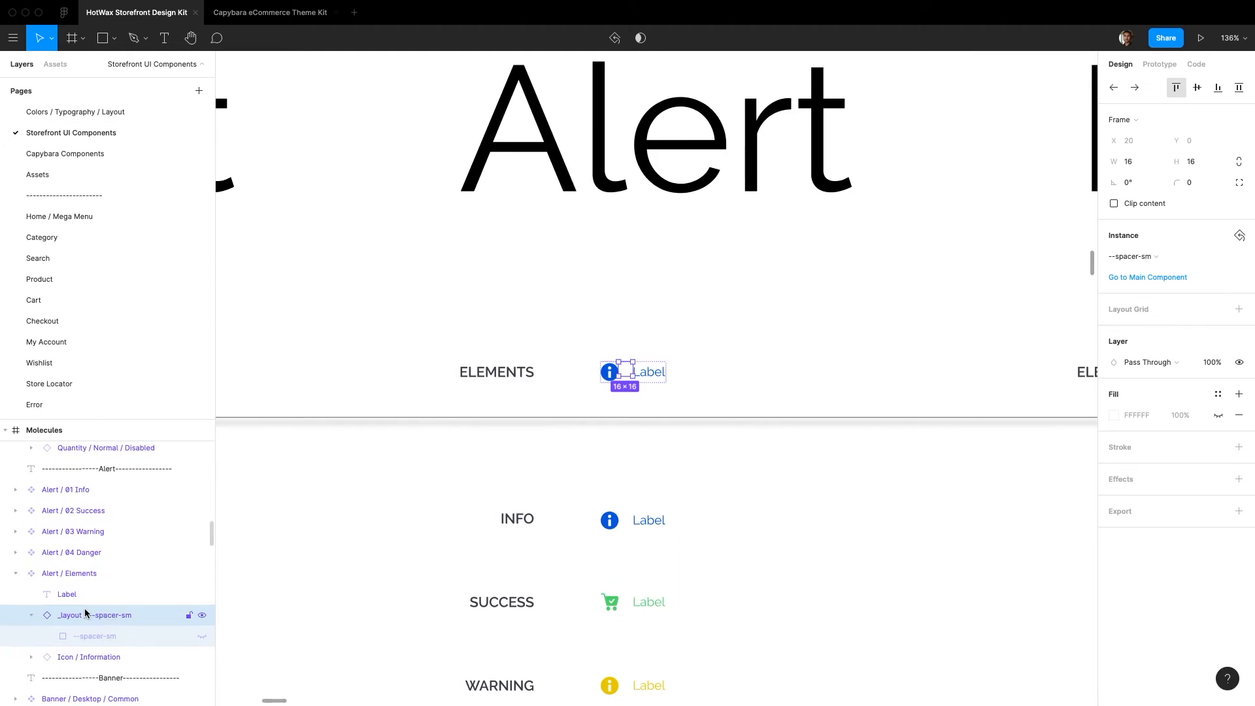
{"action": "left_click", "coordinate": [593, 338]}
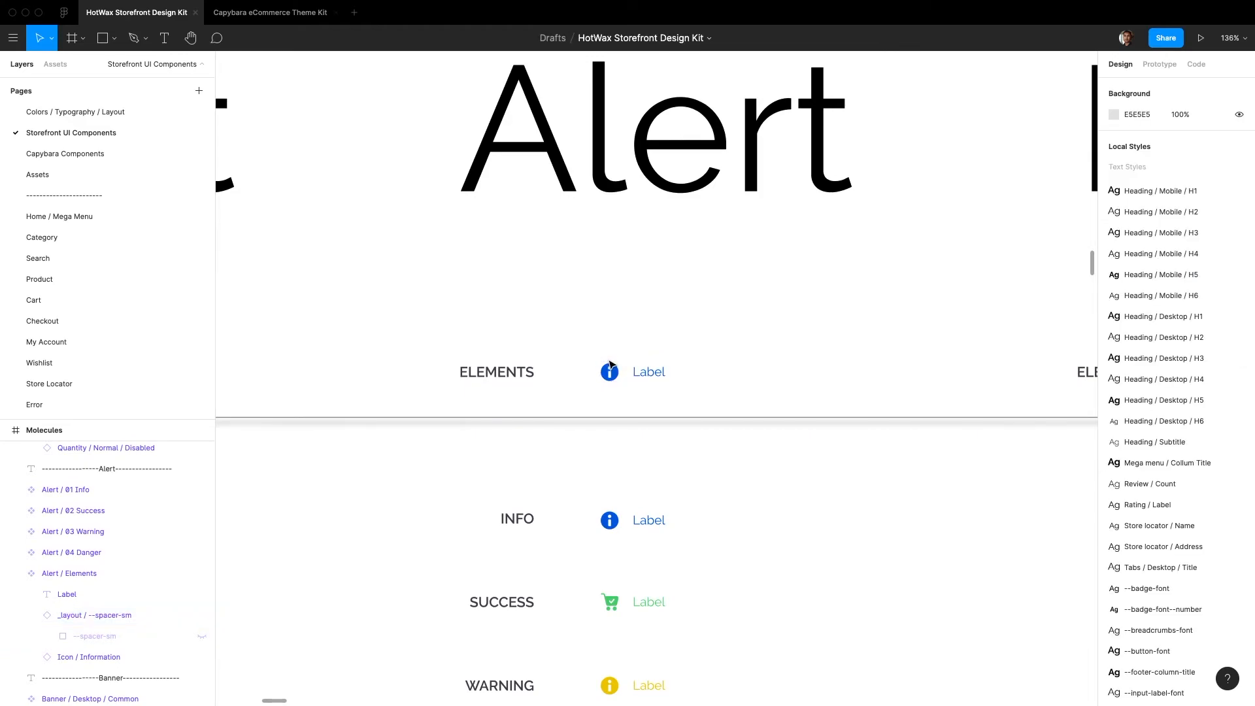
{"action": "double_click", "coordinate": [611, 372]}
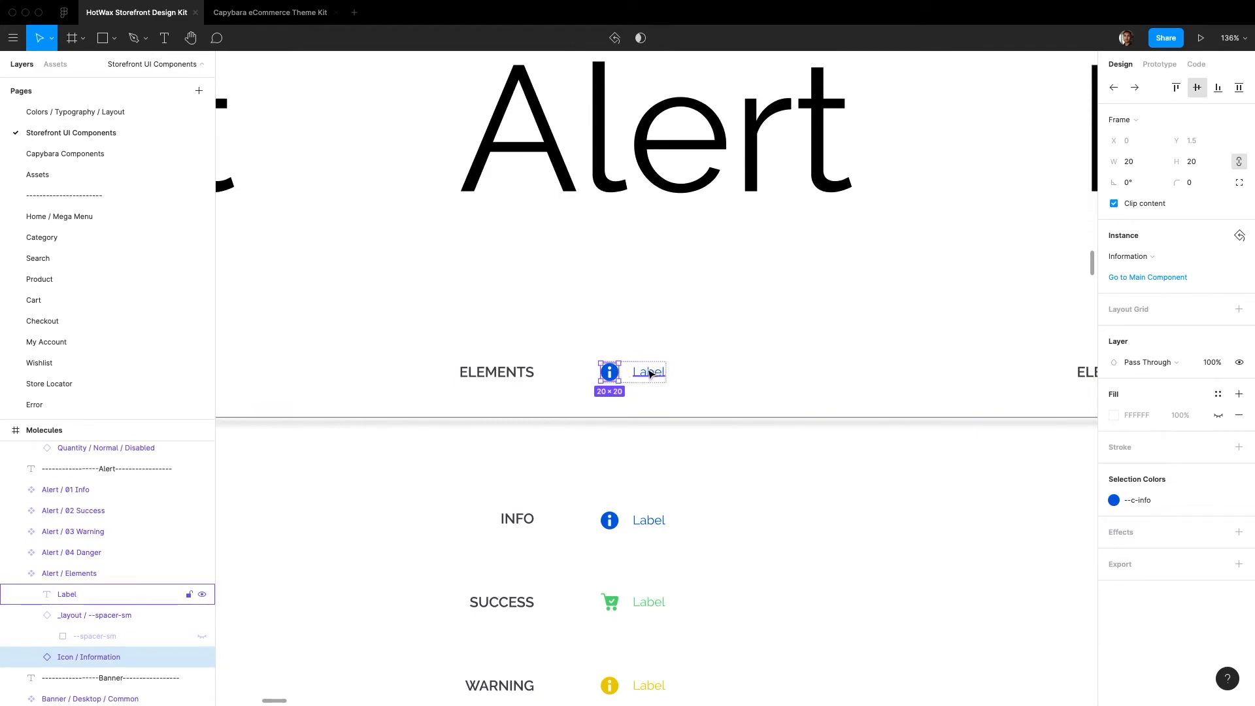
{"action": "left_click", "coordinate": [598, 351]}
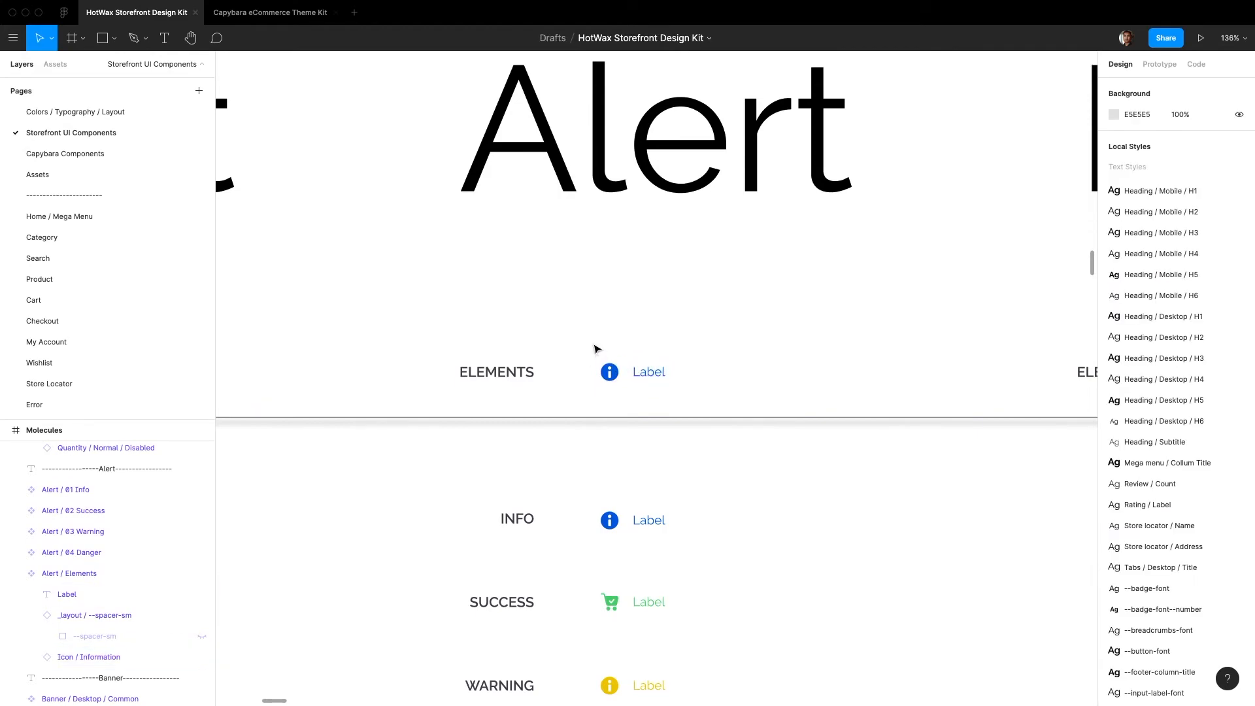
Step: Swap the spacer instance between the icon and label in Alert / Elements to --spacer-xs
{"action": "left_click", "coordinate": [32, 615]}
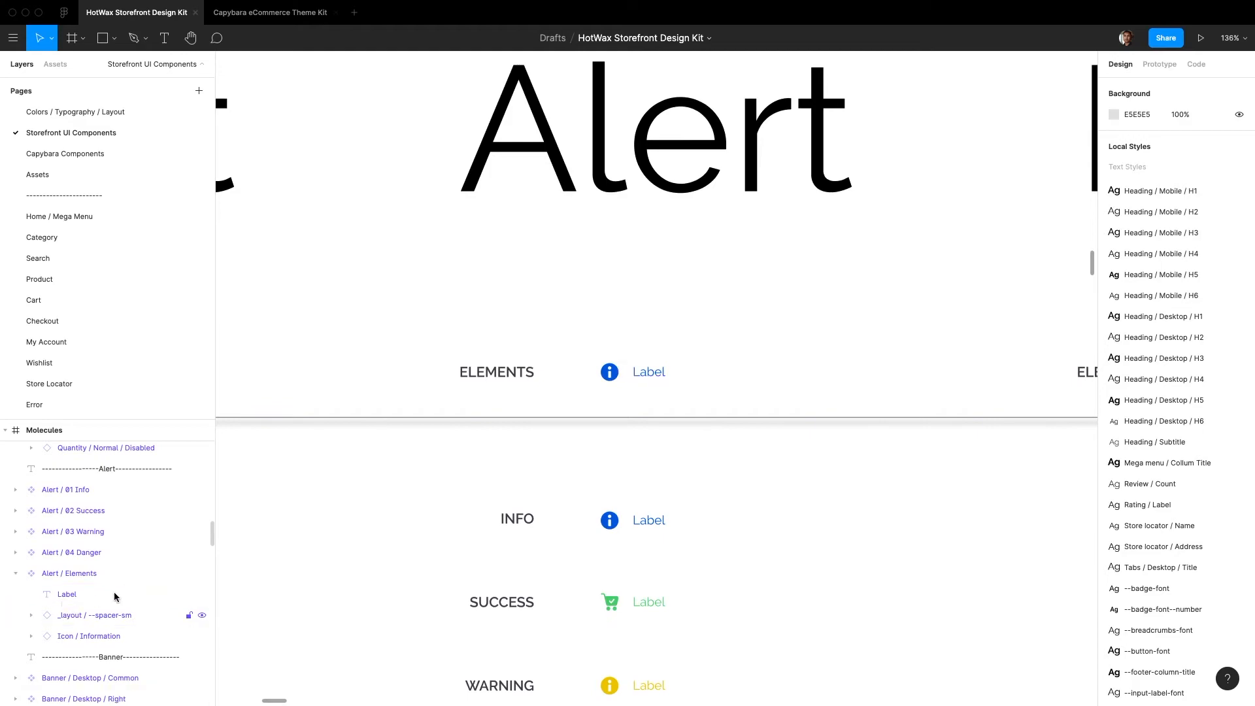
{"action": "left_click", "coordinate": [85, 614]}
{"action": "left_click", "coordinate": [1135, 256]}
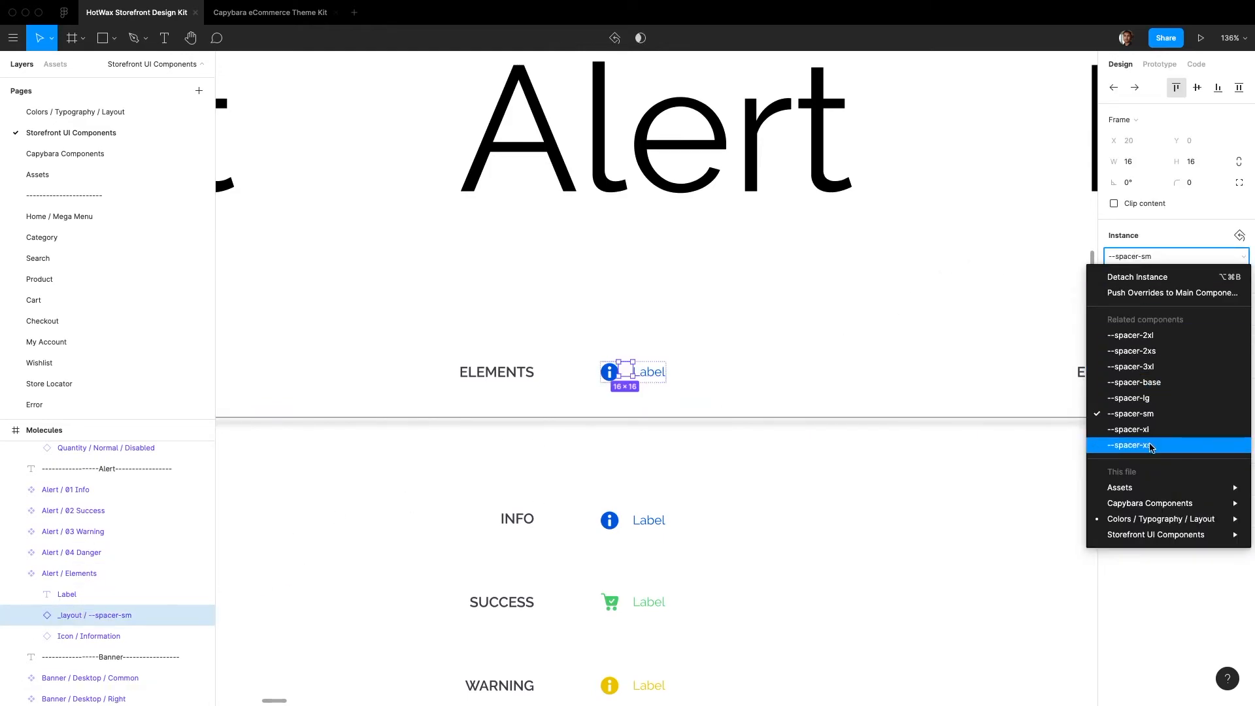
{"action": "left_click", "coordinate": [1135, 445]}
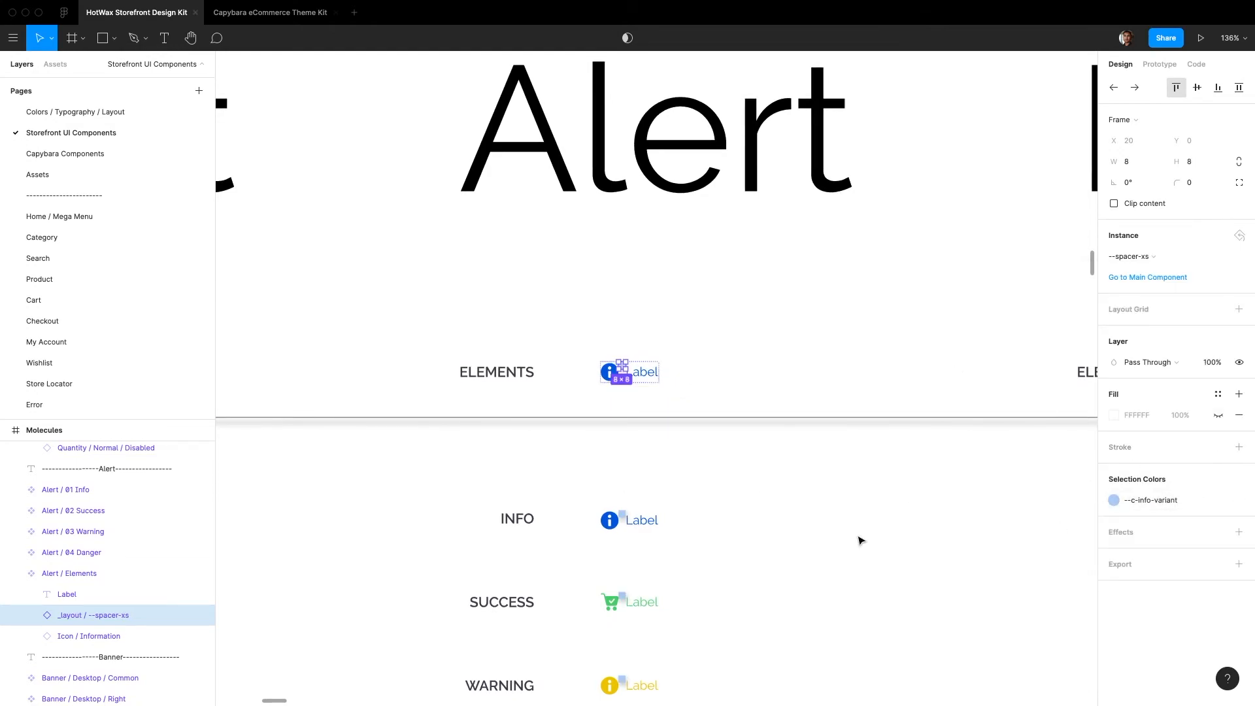
Step: Hide the blue --spacer-xs rectangle nested inside the _layout / --spacer-xs instance of Alert / Elements
{"action": "left_click", "coordinate": [40, 615]}
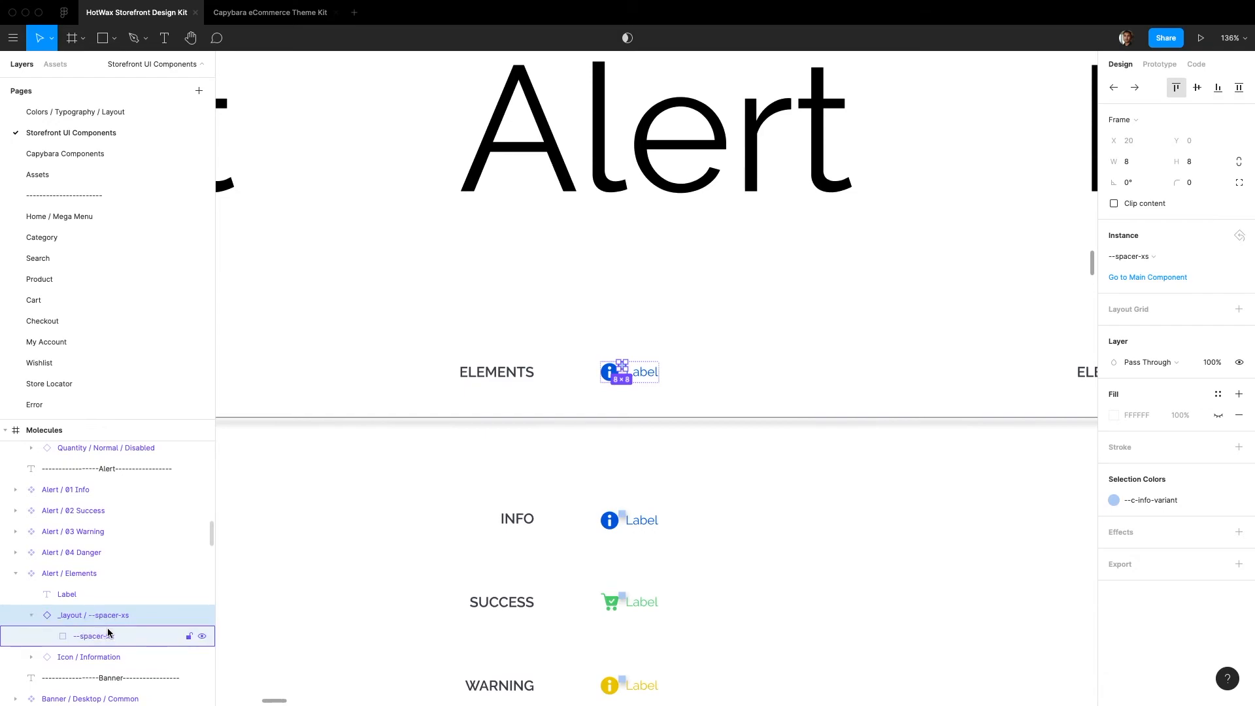
{"action": "left_click", "coordinate": [92, 636]}
{"action": "left_click", "coordinate": [1239, 330]}
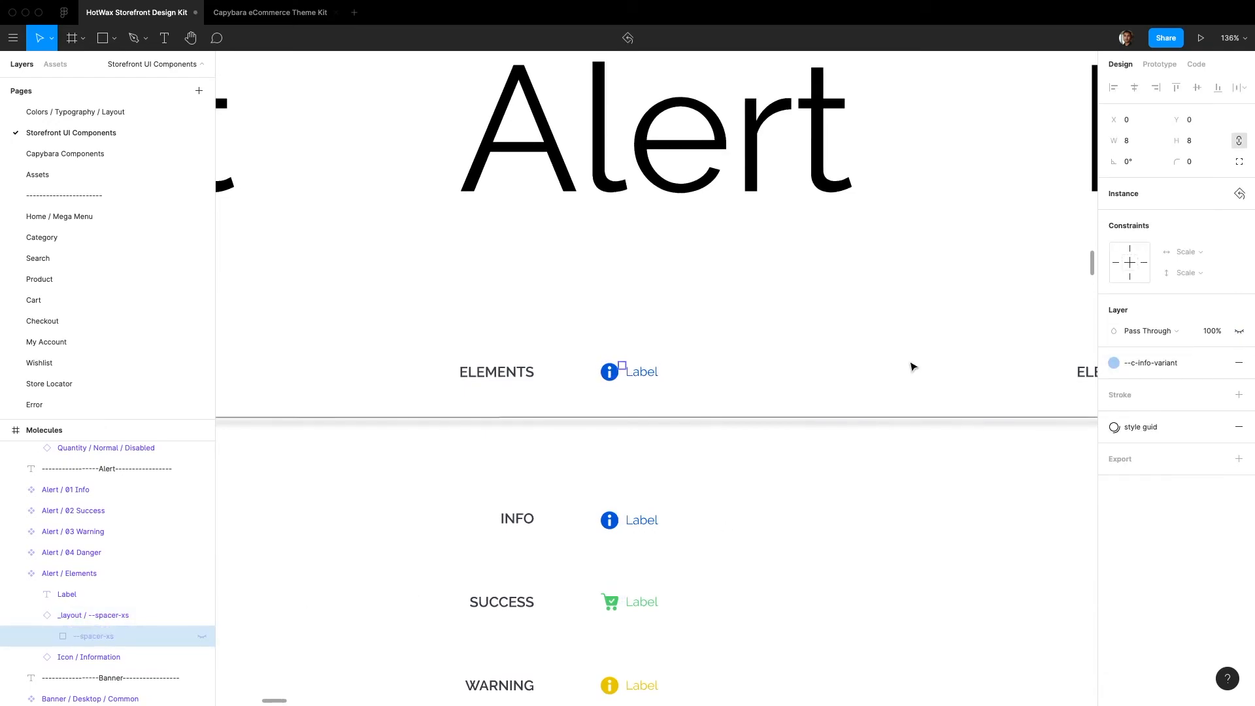
{"action": "left_click", "coordinate": [870, 368]}
Step: Toggle the visibility of the whole _layout / --spacer-xs instance in Alert / Elements off and back on
{"action": "left_click", "coordinate": [620, 381]}
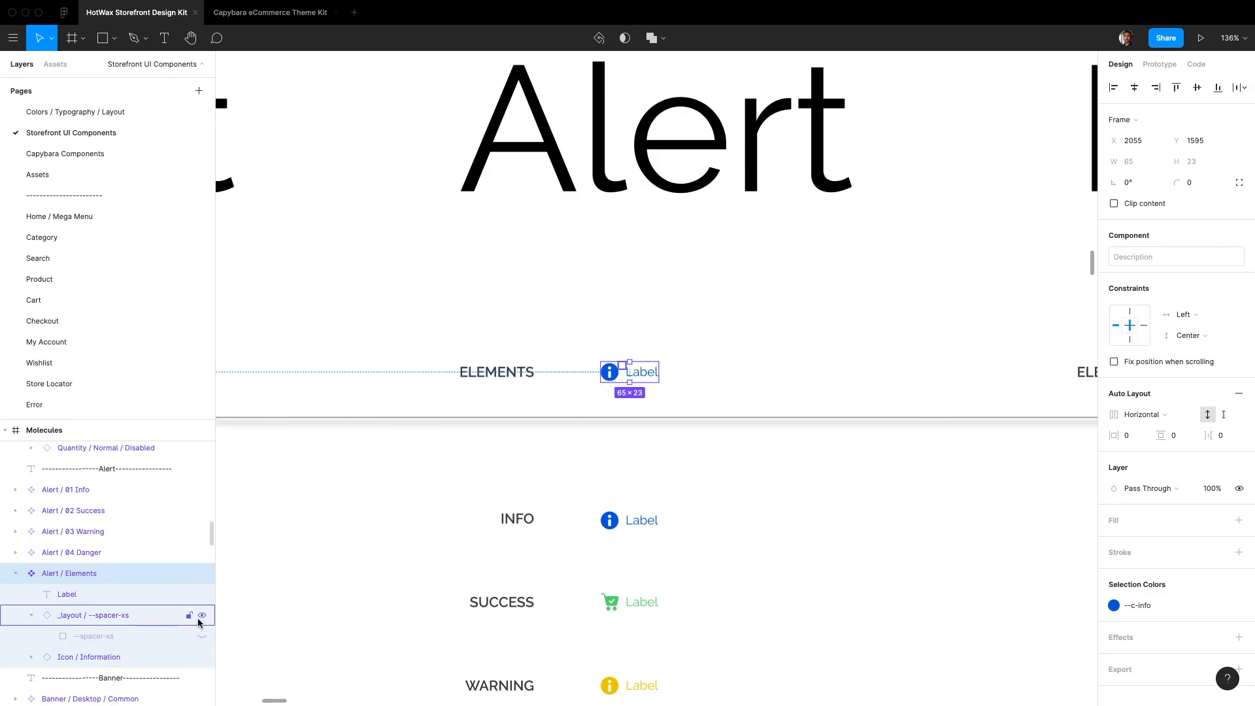
{"action": "left_click", "coordinate": [202, 616]}
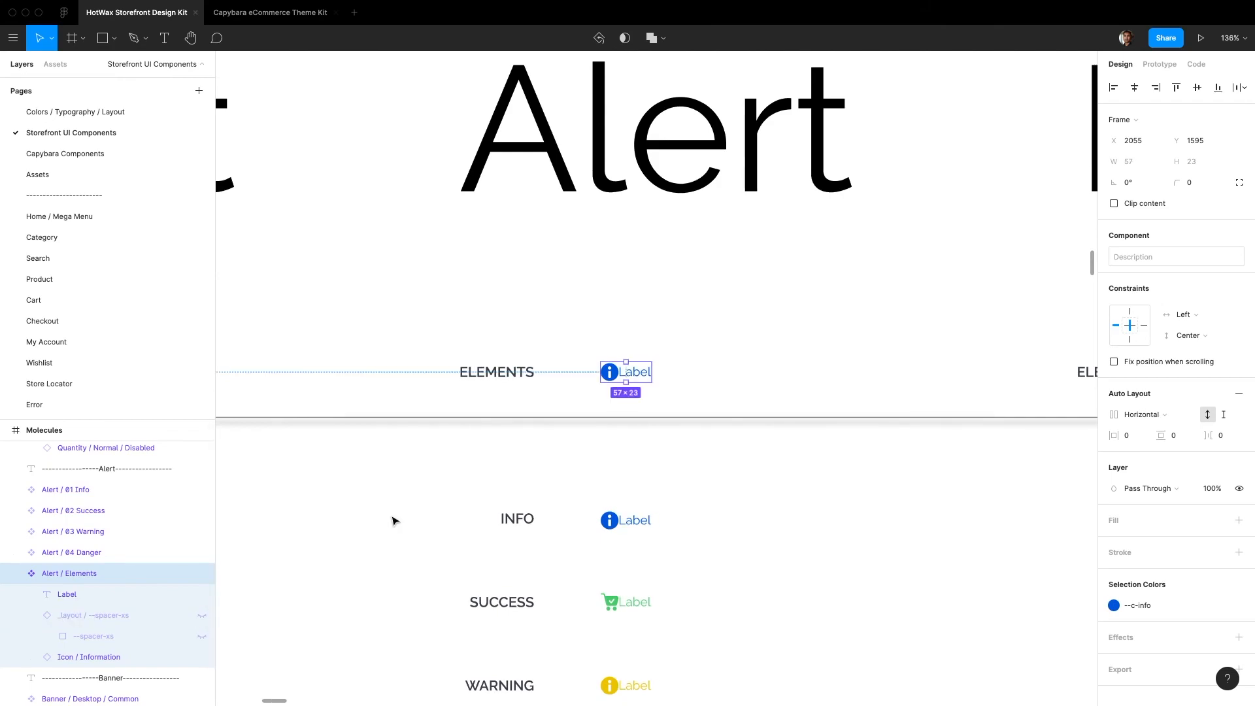
{"action": "left_click", "coordinate": [202, 615]}
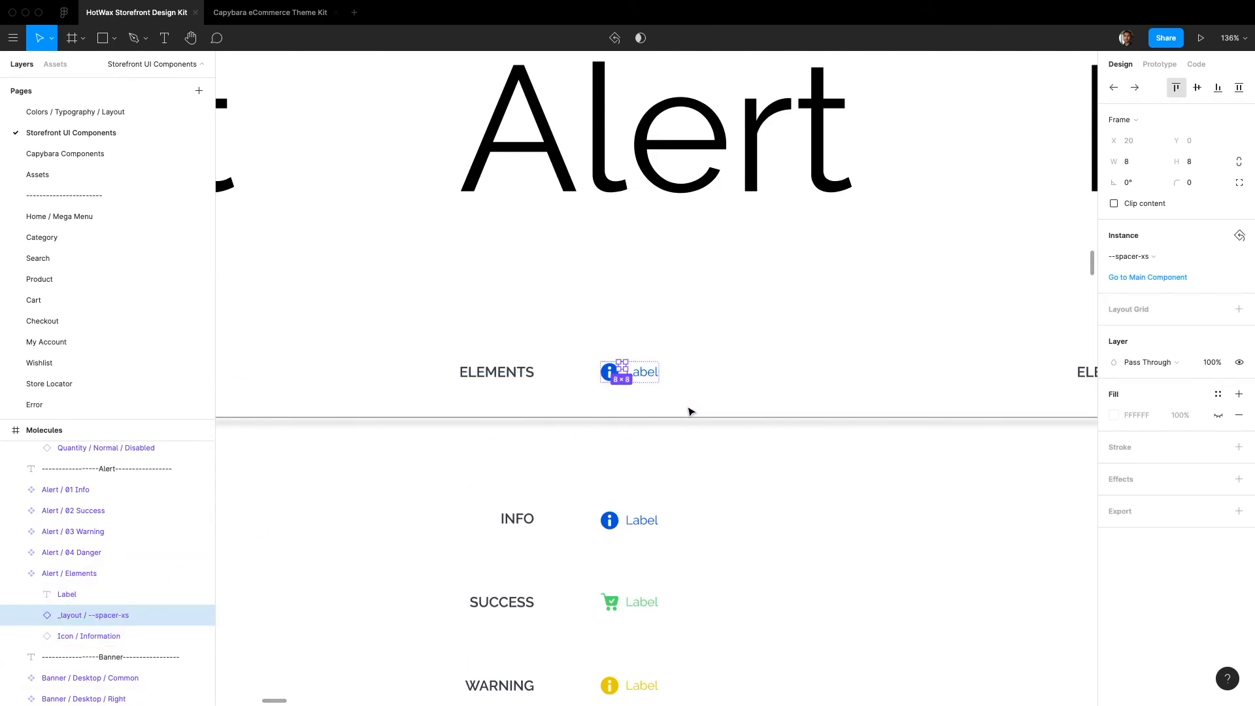
{"action": "left_click", "coordinate": [598, 372]}
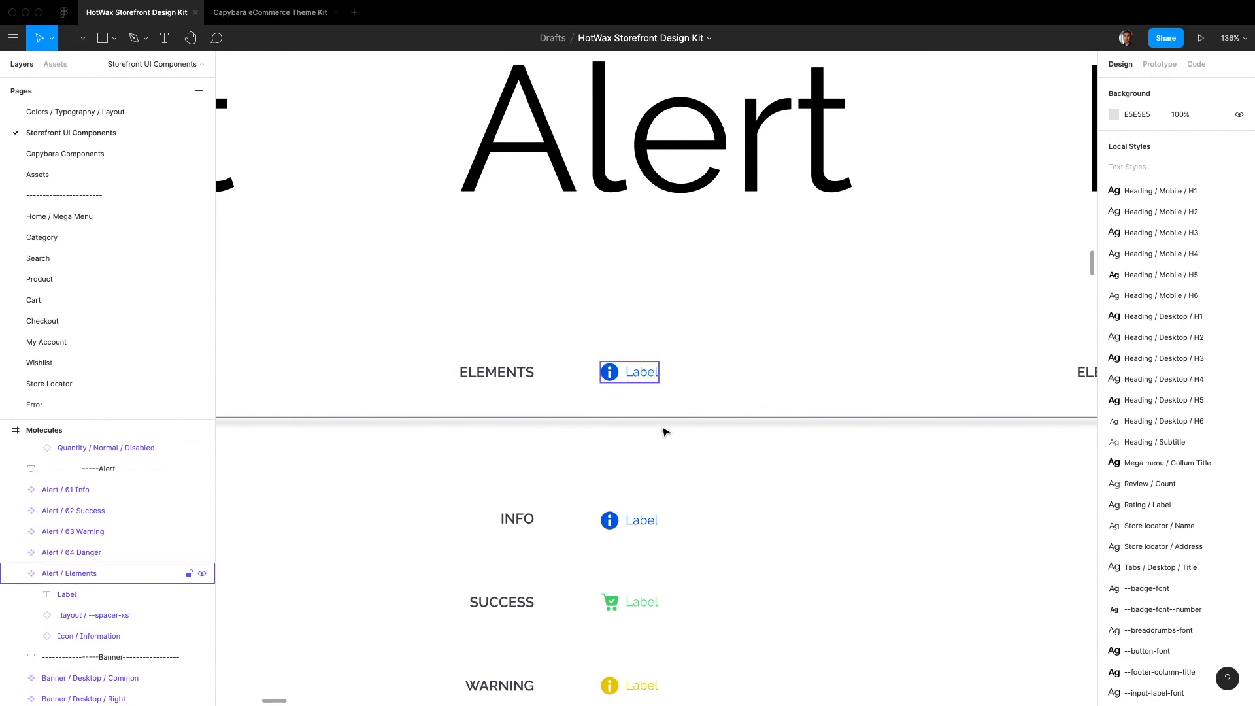
Step: Look over the Alert variants and the neighbouring Banner components on the Storefront UI Components page
{"action": "scroll", "coordinate": [664, 431], "scroll_direction": "down", "scroll_amount": 4}
{"action": "scroll", "coordinate": [665, 436], "scroll_direction": "down", "scroll_amount": 3}
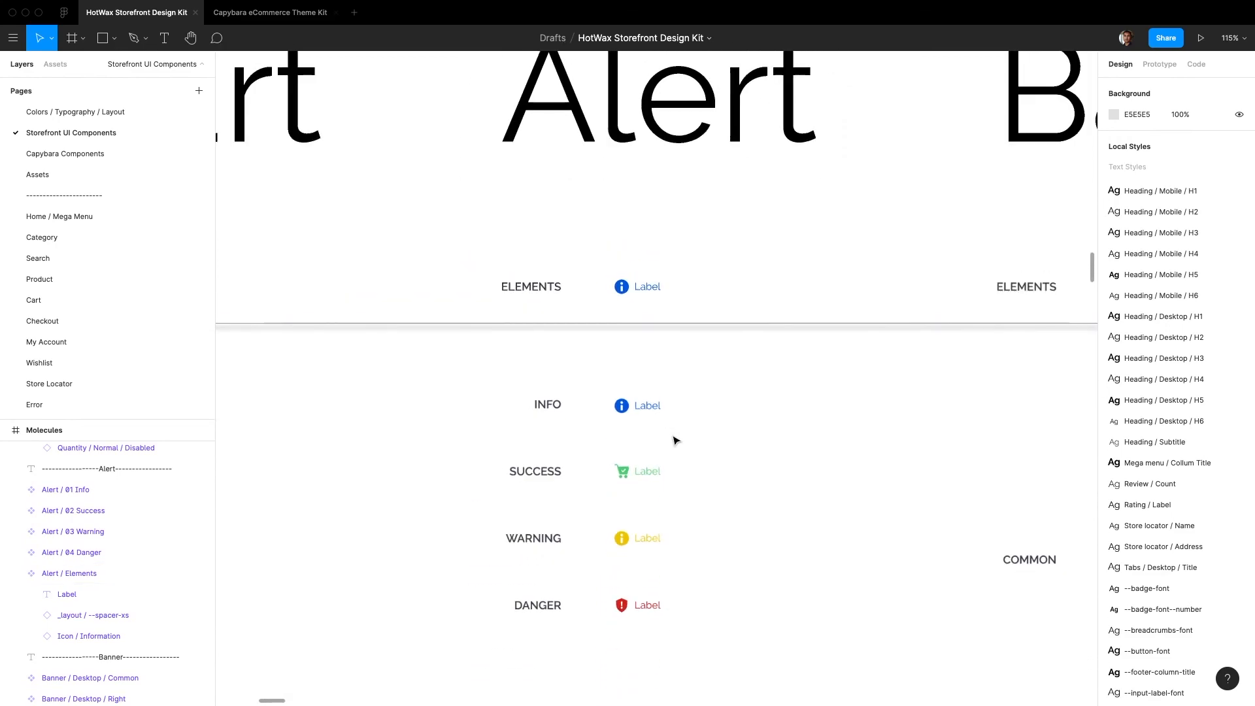
{"action": "scroll", "coordinate": [665, 436], "scroll_direction": "right", "scroll_amount": 5}
{"action": "scroll", "coordinate": [664, 436], "scroll_direction": "down", "scroll_amount": 5}
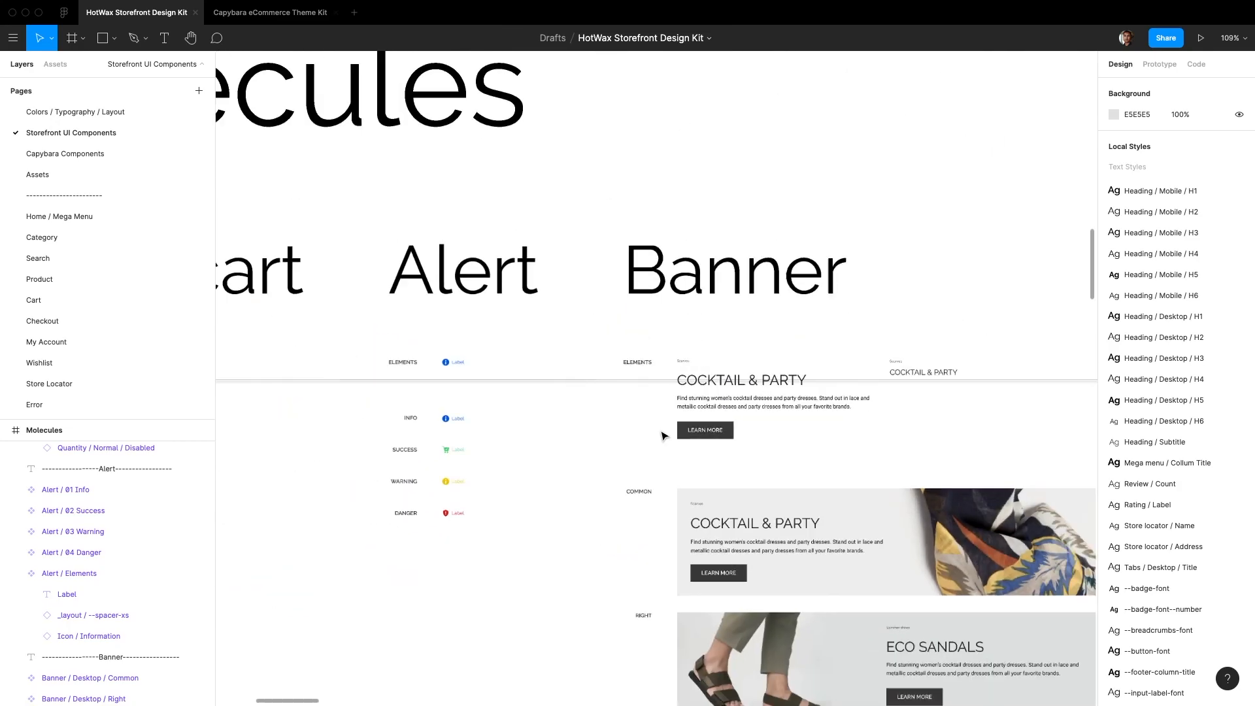